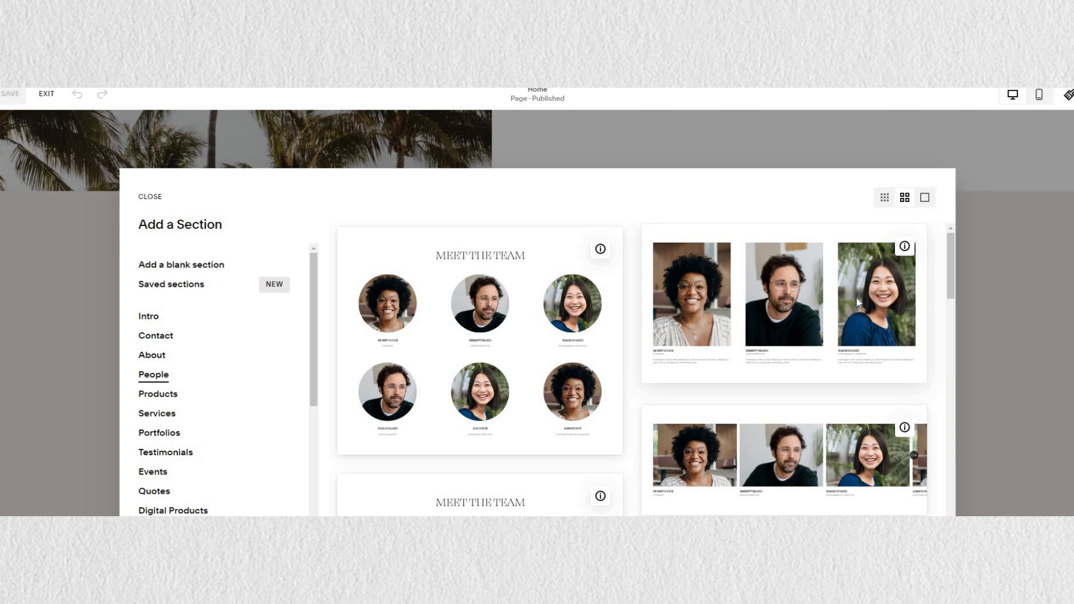
Add the People section layout with three side-by-side portraits and no heading to the Home page.
left_click(730, 280)
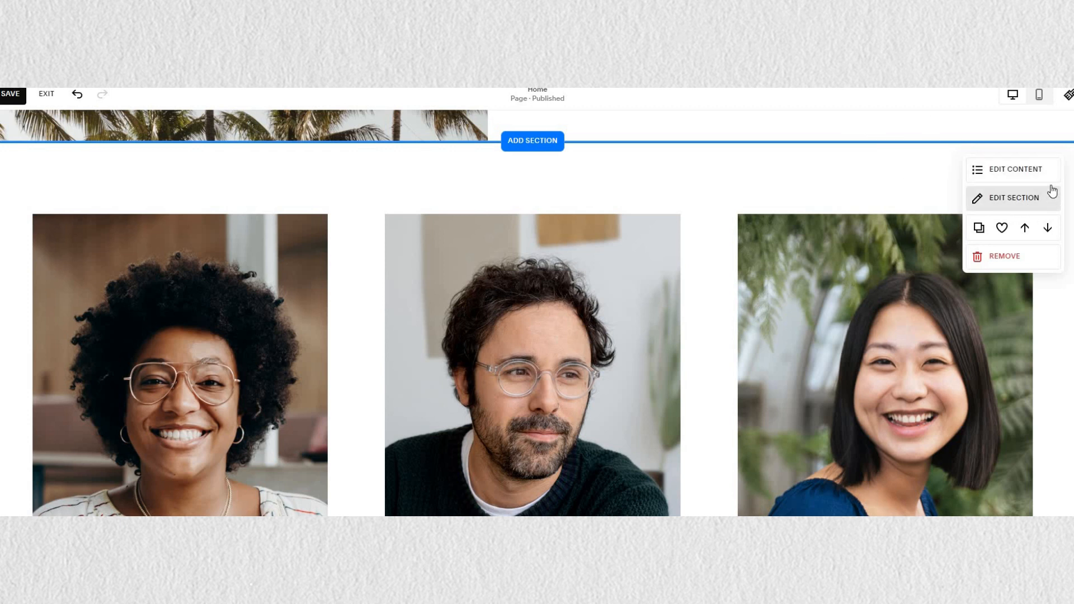
scroll(976, 292, "down", 10)
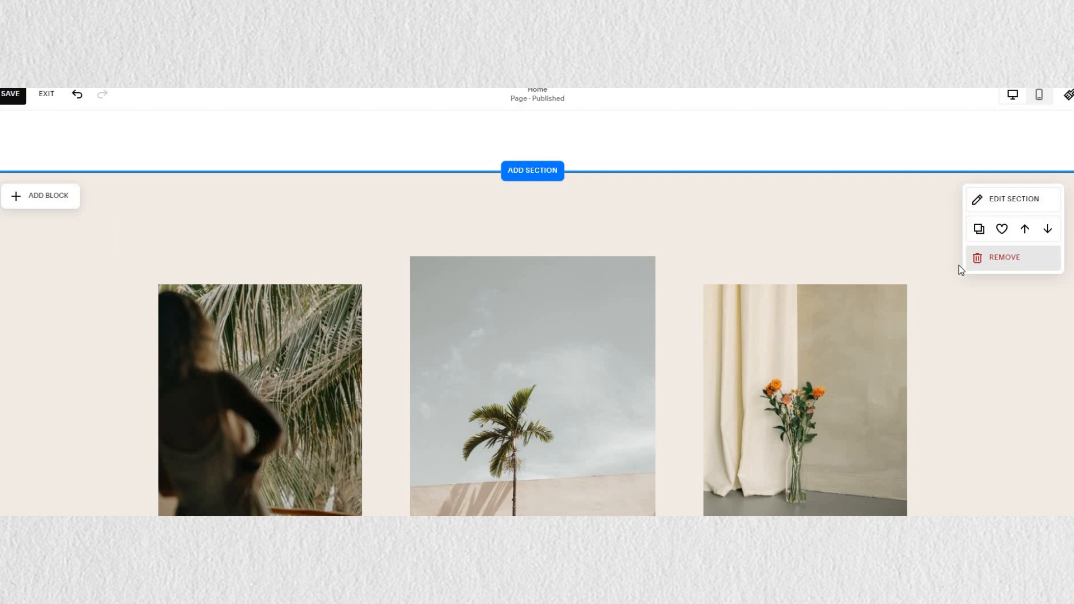
scroll(960, 263, "up", 6)
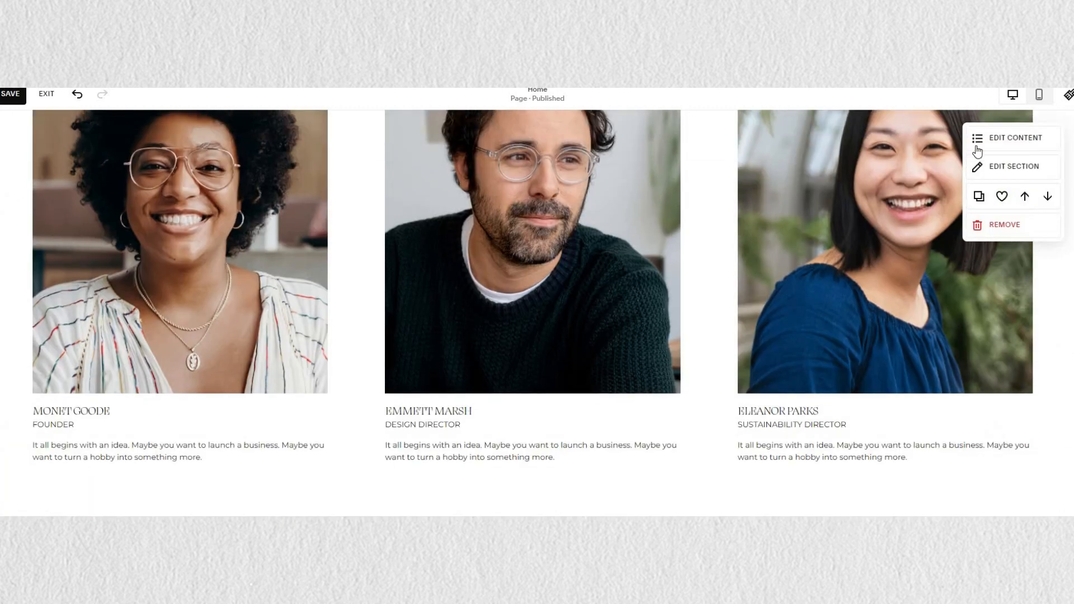
scroll(977, 152, "up", 1)
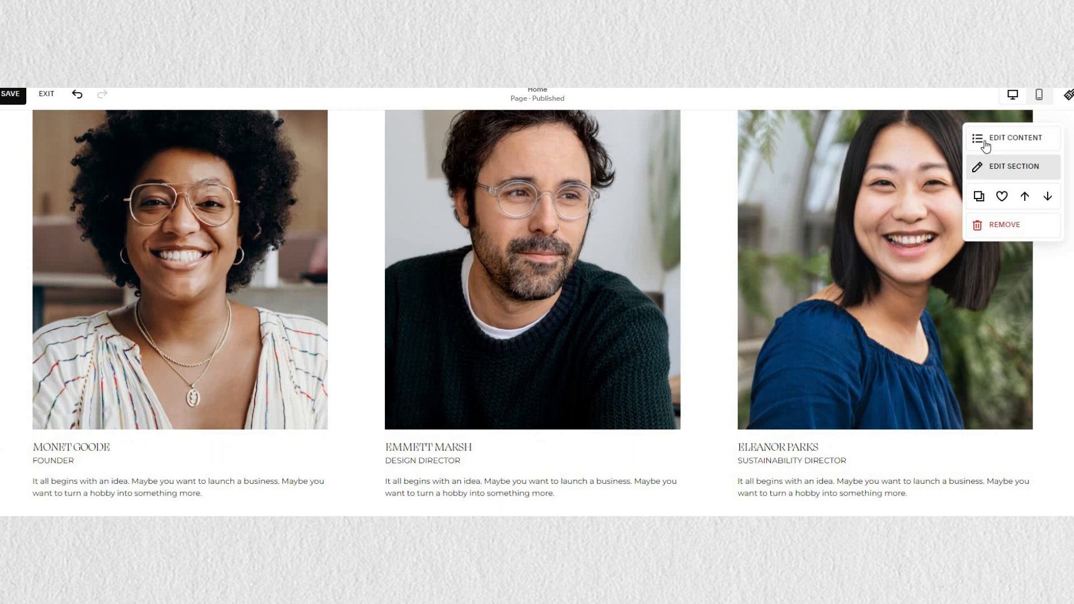
Open the people section's content settings, review its Elements, Content and Design options, and enable the section title and button.
left_click(986, 148)
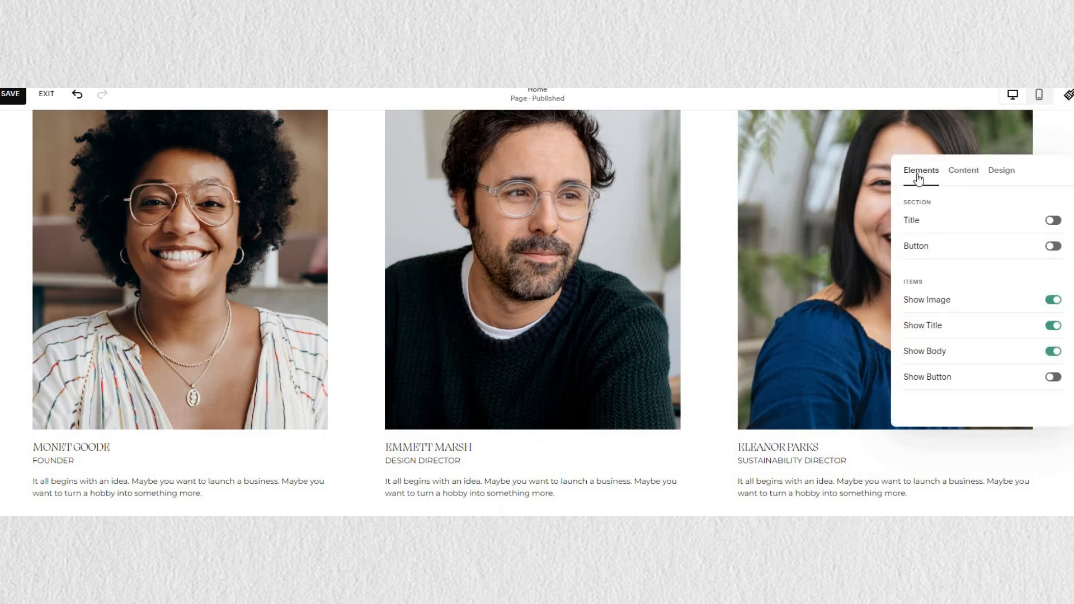
left_click(959, 177)
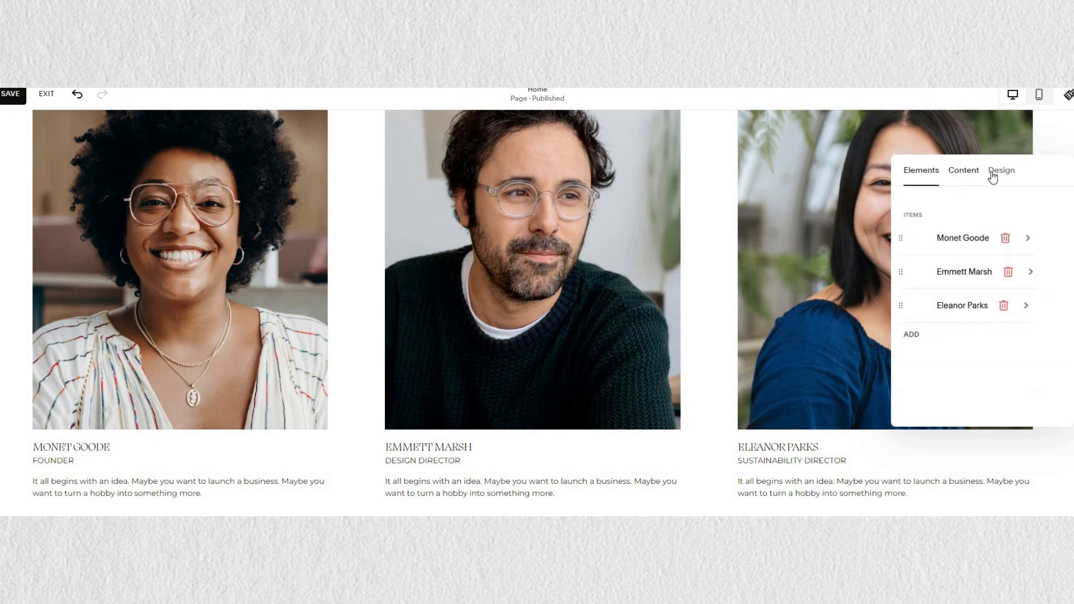
left_click(999, 174)
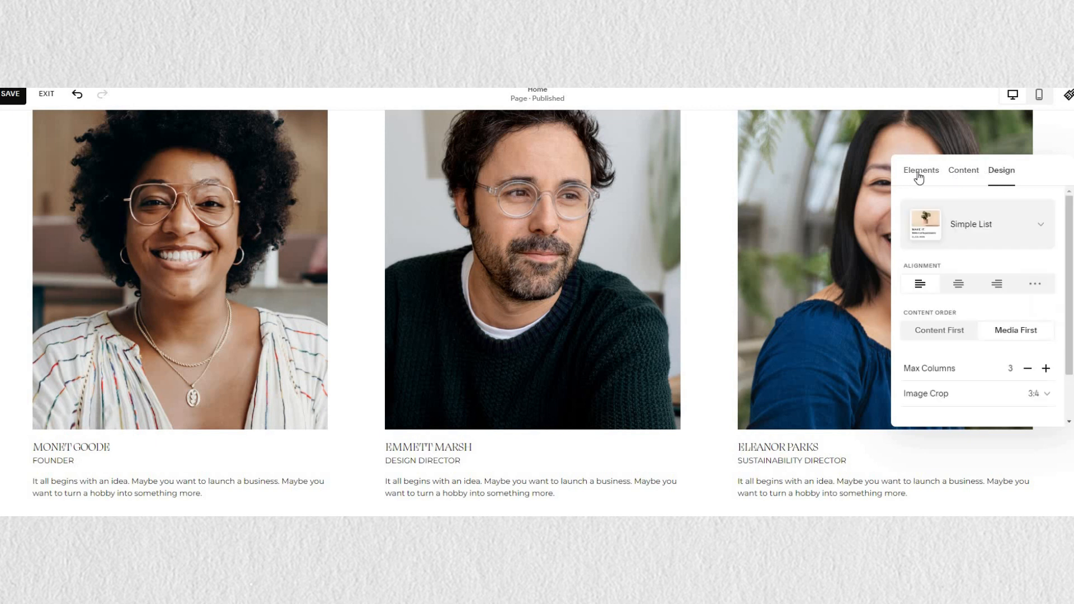
left_click(918, 176)
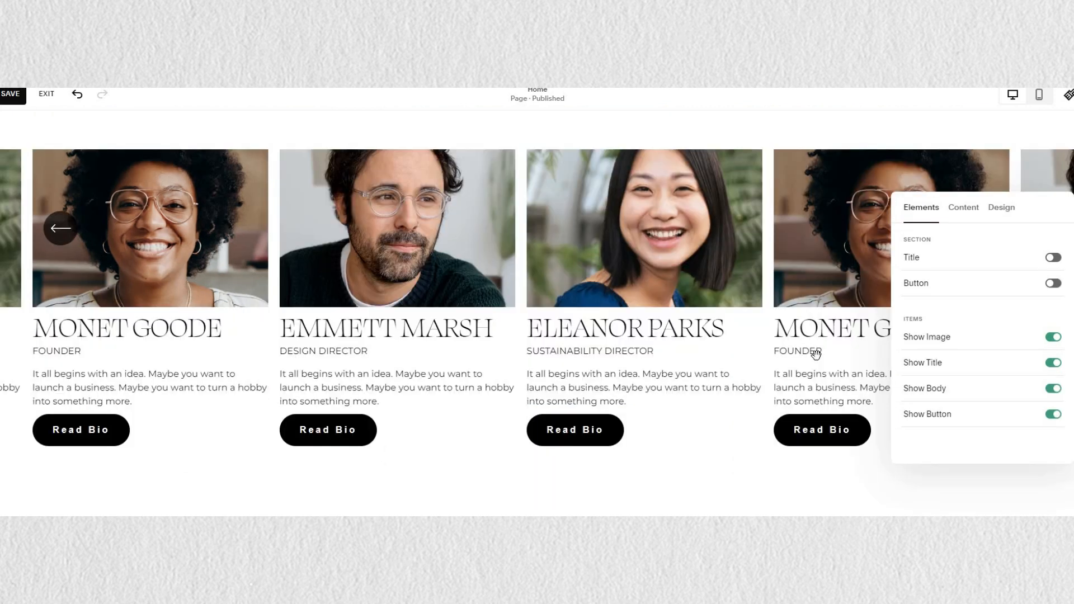
scroll(816, 354, "up", 2)
scroll(817, 354, "down", 2)
left_click(1051, 259)
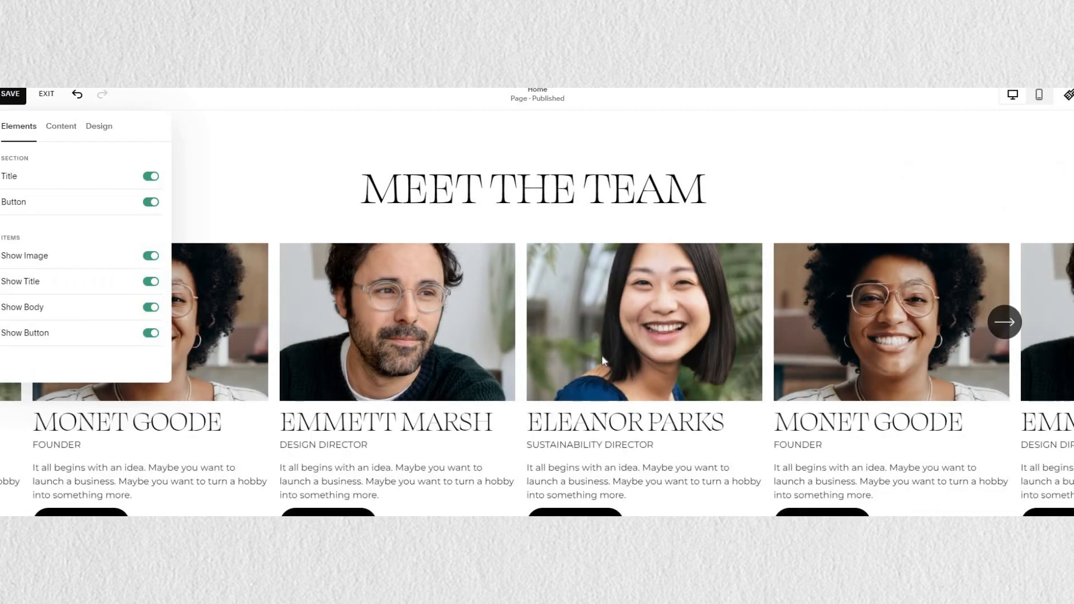
Close the content settings and look over the Meet the Team section from its title down to the button below the items.
scroll(534, 374, "down", 4)
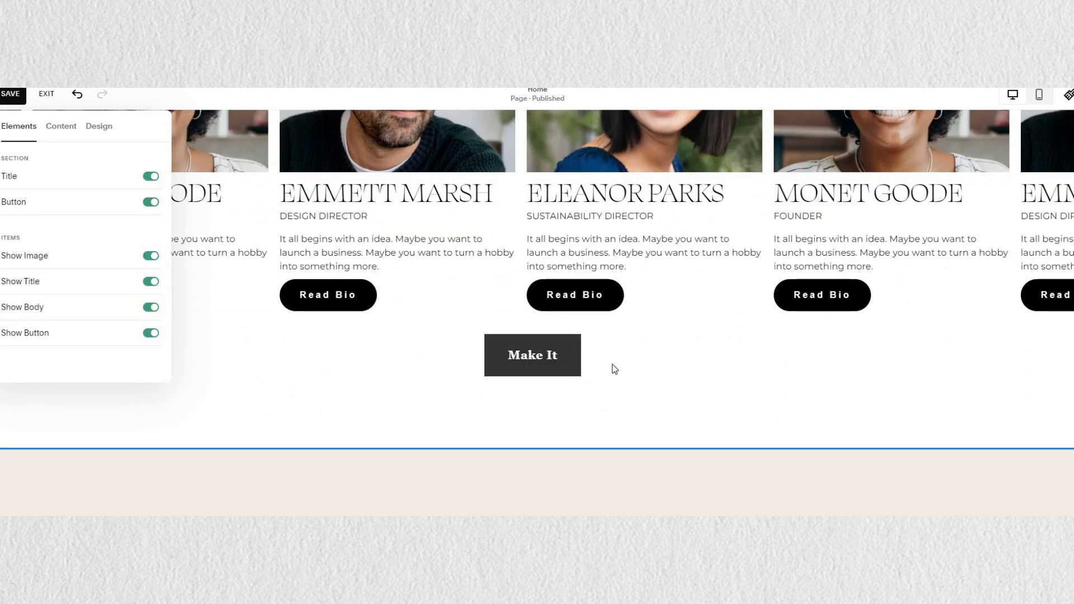
left_click(642, 371)
scroll(494, 417, "up", 3)
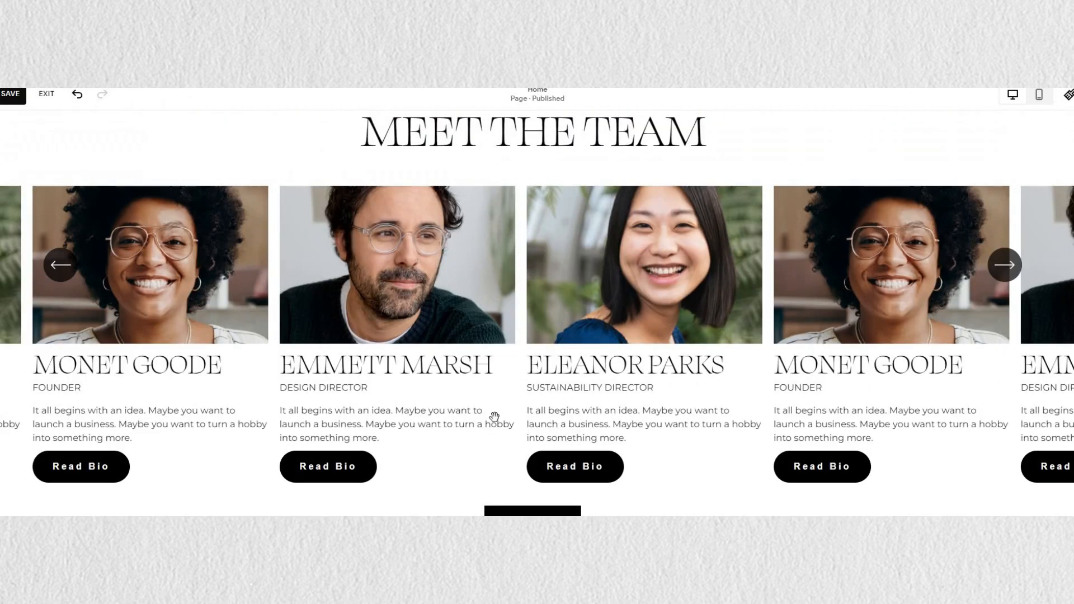
scroll(530, 484, "down", 1)
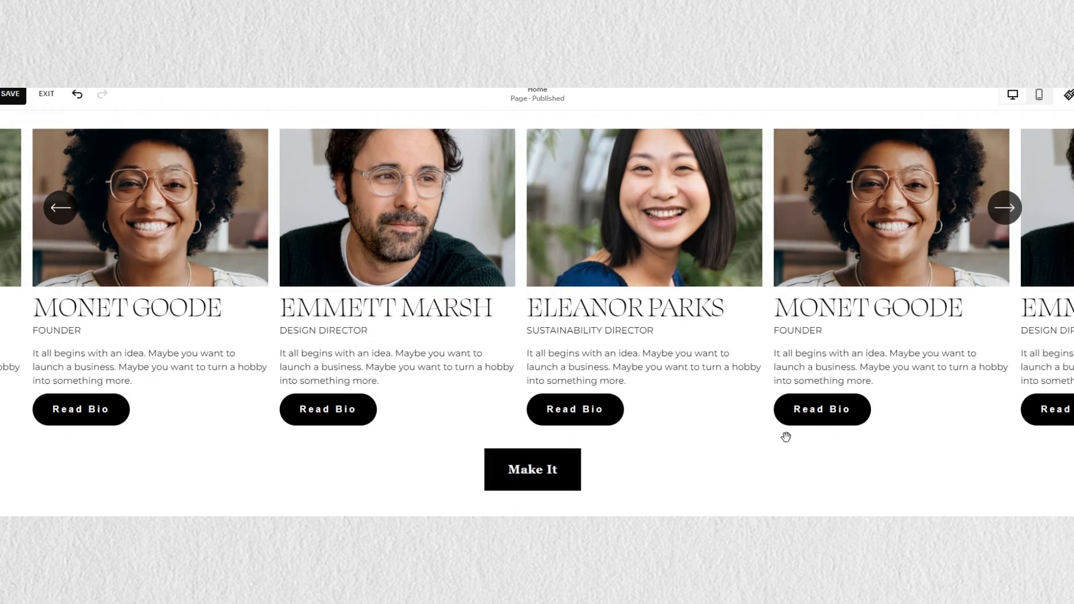
scroll(786, 437, "up", 3)
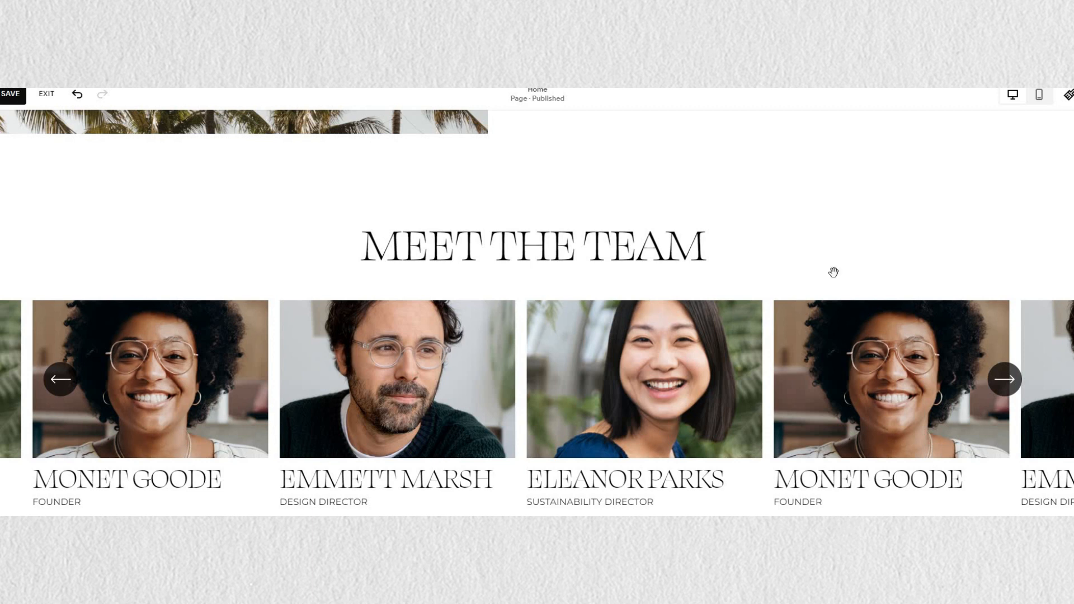
scroll(833, 272, "down", 2)
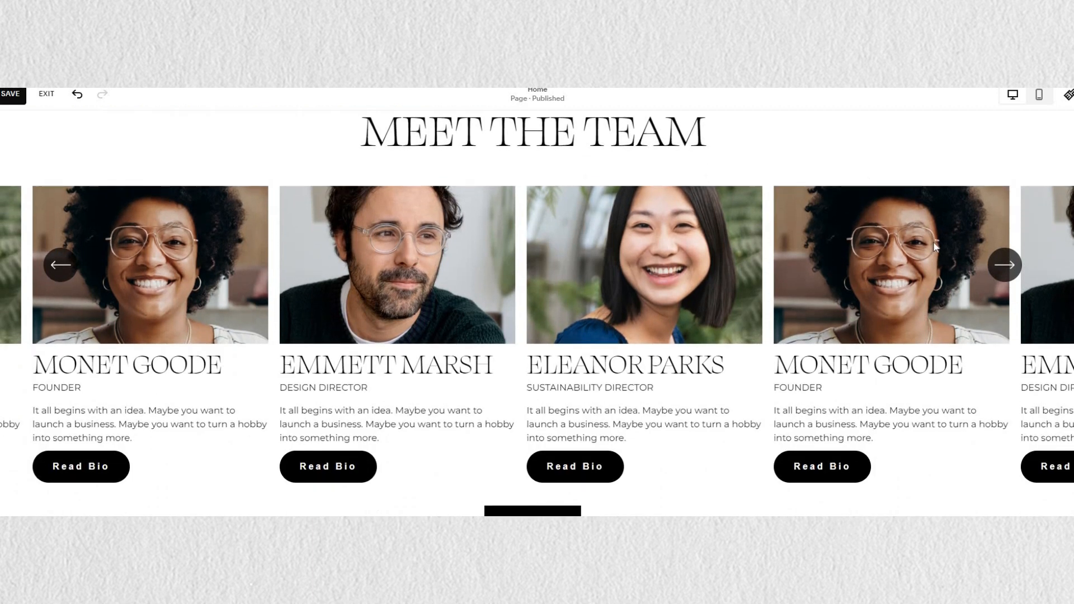
scroll(690, 179, "up", 3)
Reopen the team section's content settings and try hiding and showing the items' image, title, body and button.
mouse_move(990, 232)
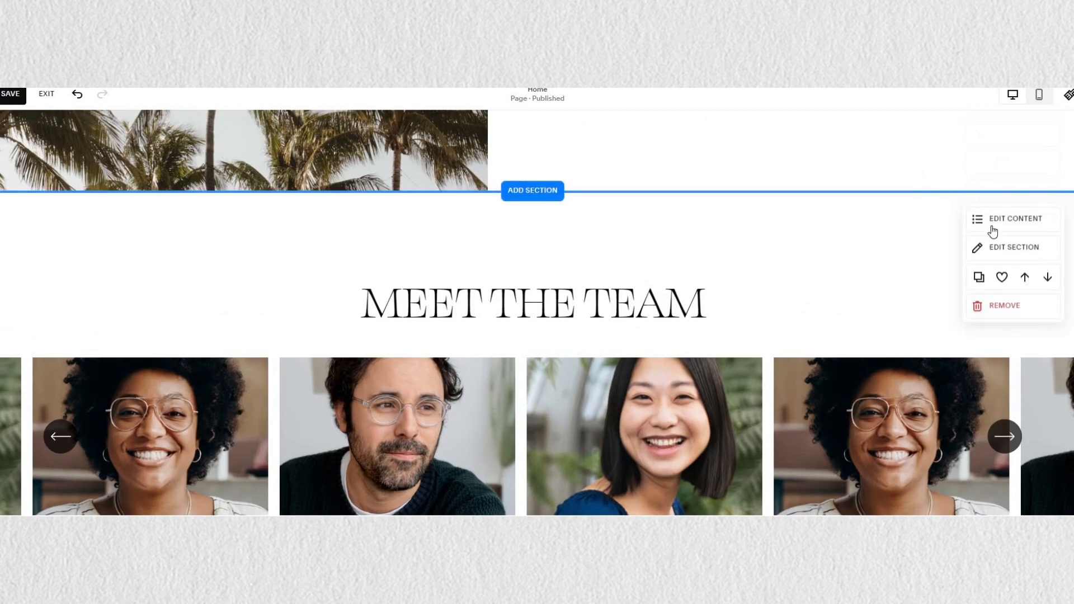
left_click(914, 387)
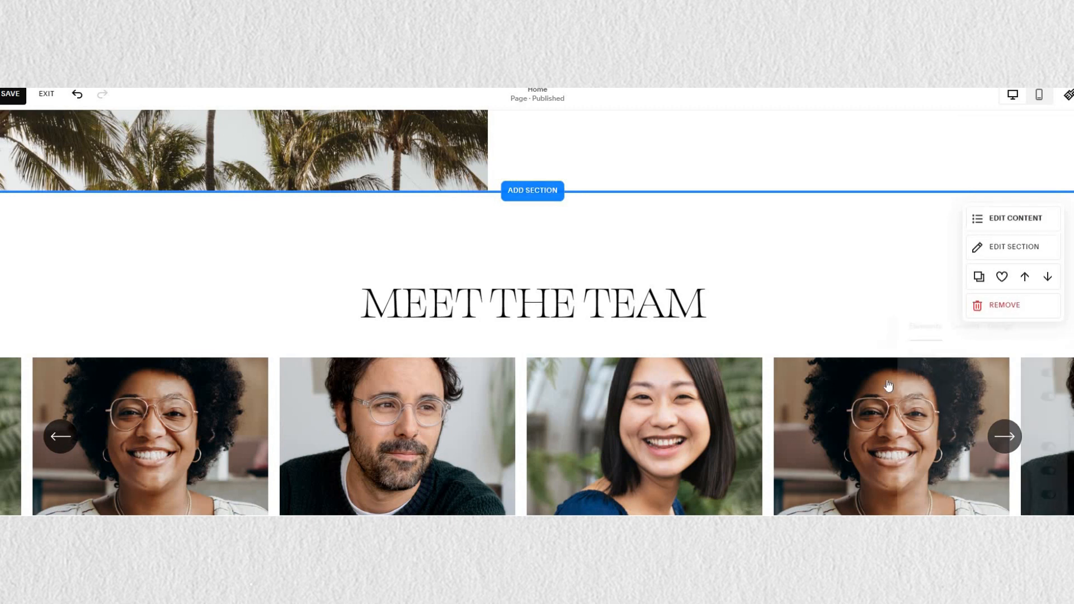
scroll(799, 378, "down", 3)
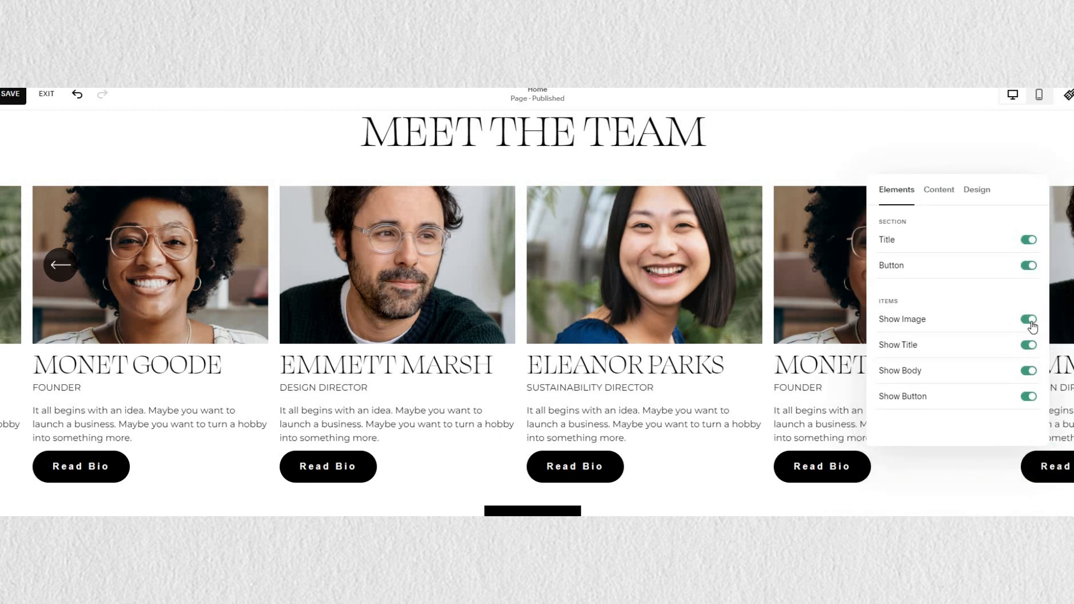
left_click(1031, 323)
left_click(1031, 323)
left_click(1028, 347)
left_click(1028, 347)
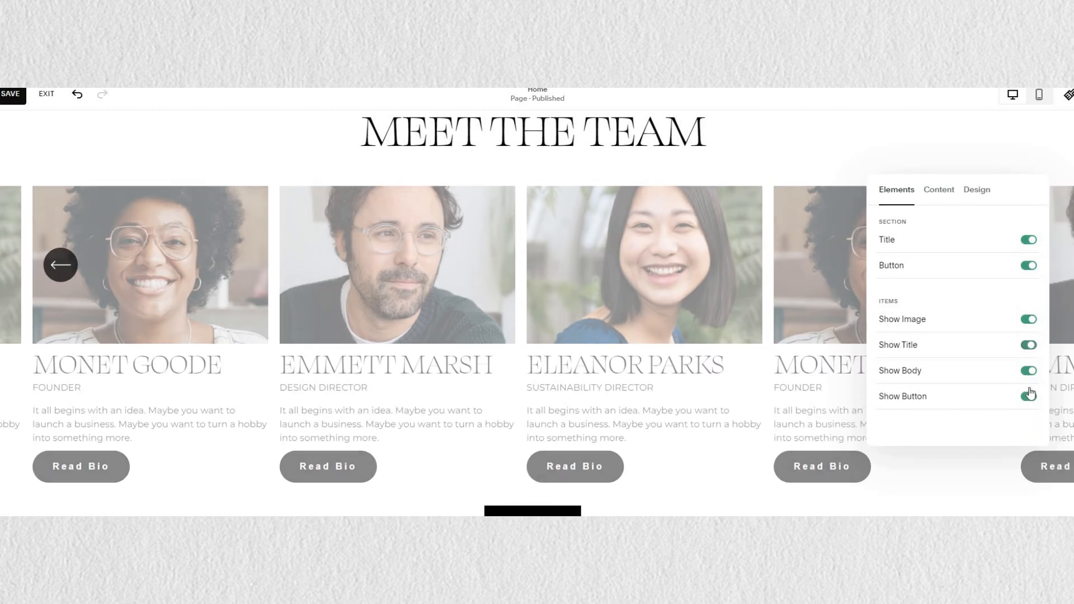
left_click(1030, 373)
left_click(1029, 373)
left_click(1031, 399)
left_click(1031, 398)
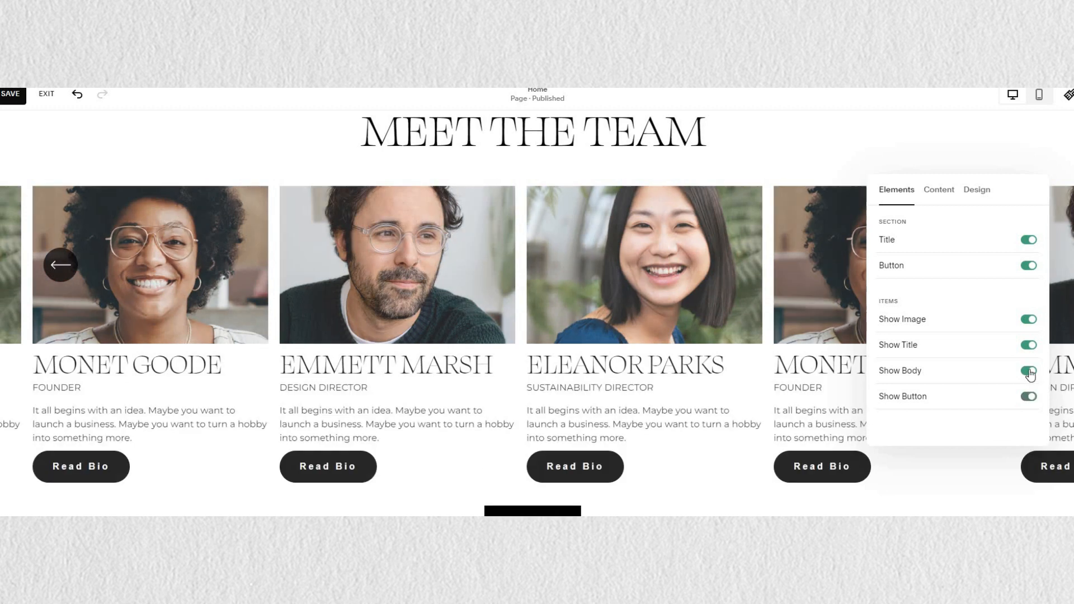
Open the section title's content settings, try left and right alignment, and restore center alignment.
left_click(929, 192)
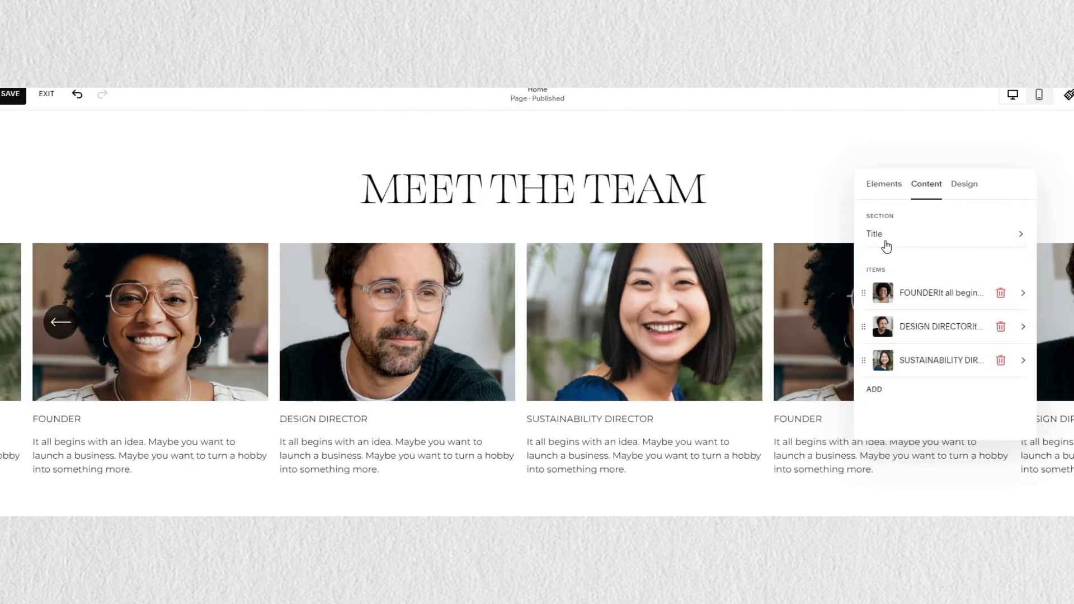
left_click(933, 246)
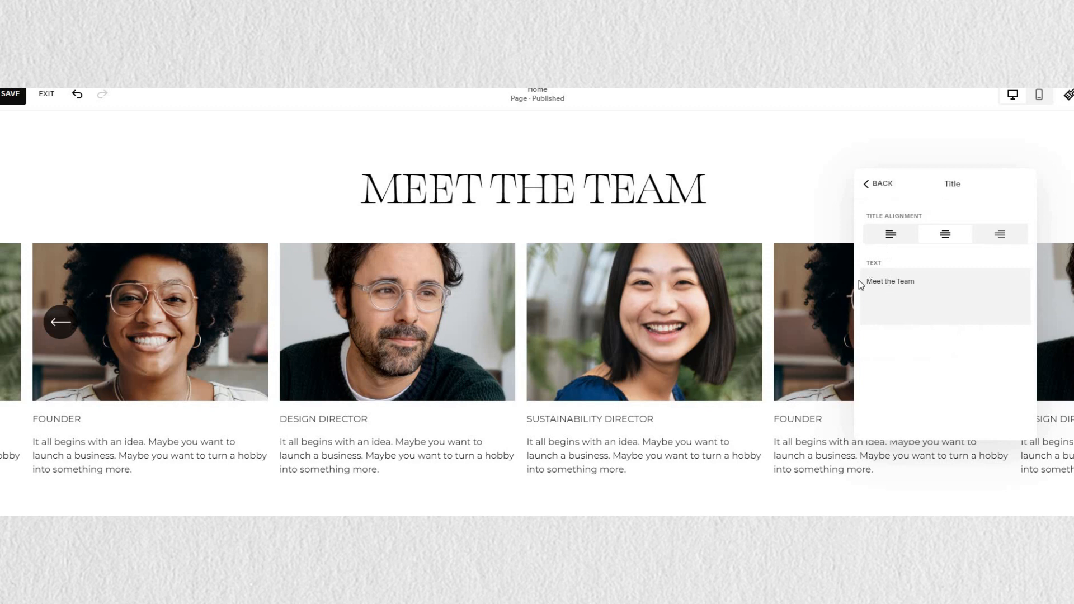
triple_click(930, 285)
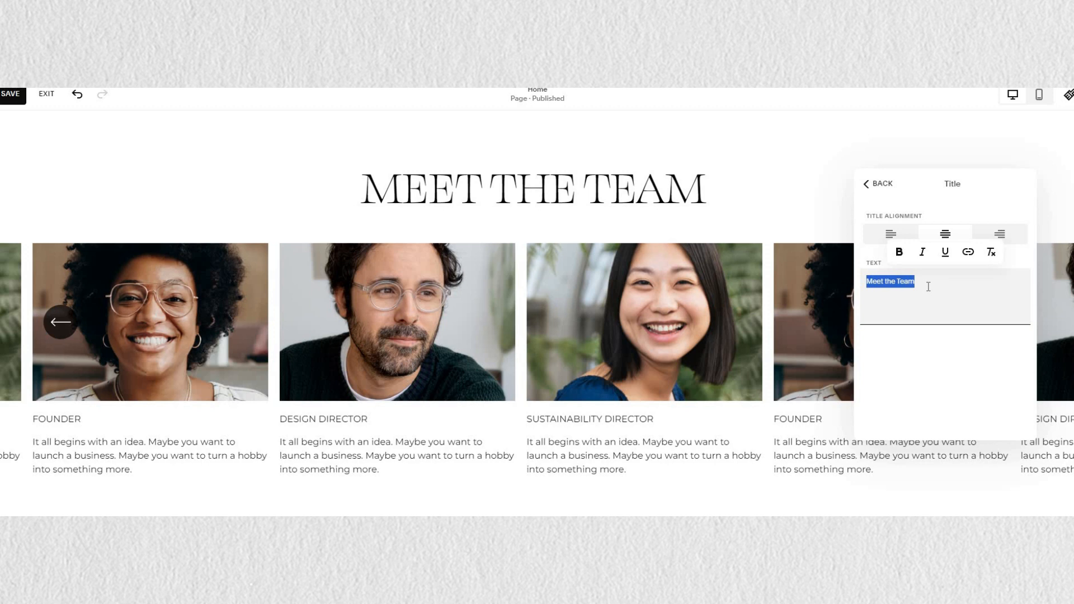
left_click(897, 301)
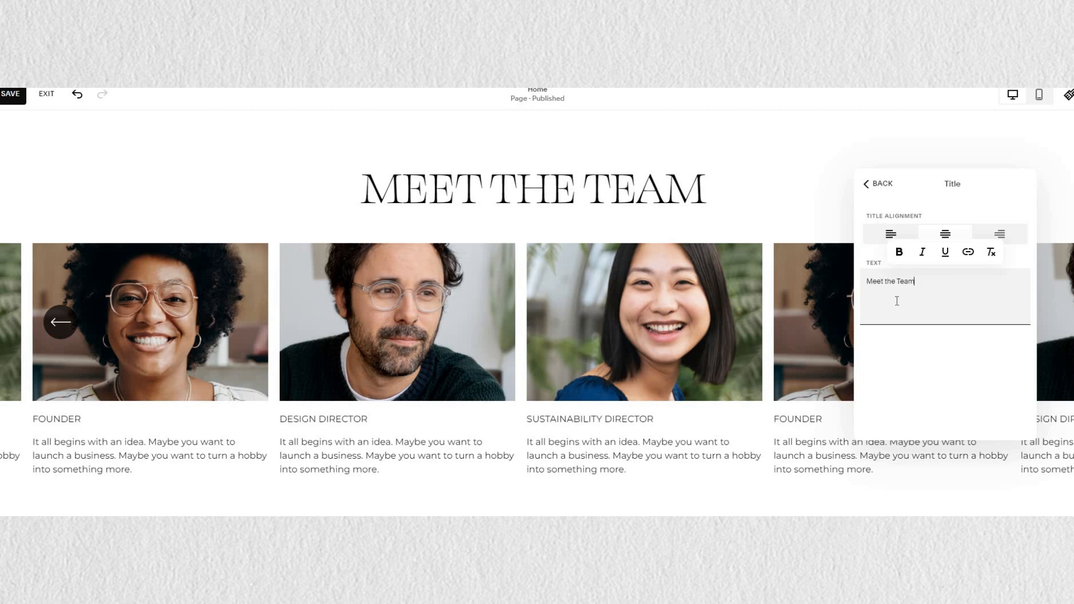
left_click(890, 235)
left_click(944, 235)
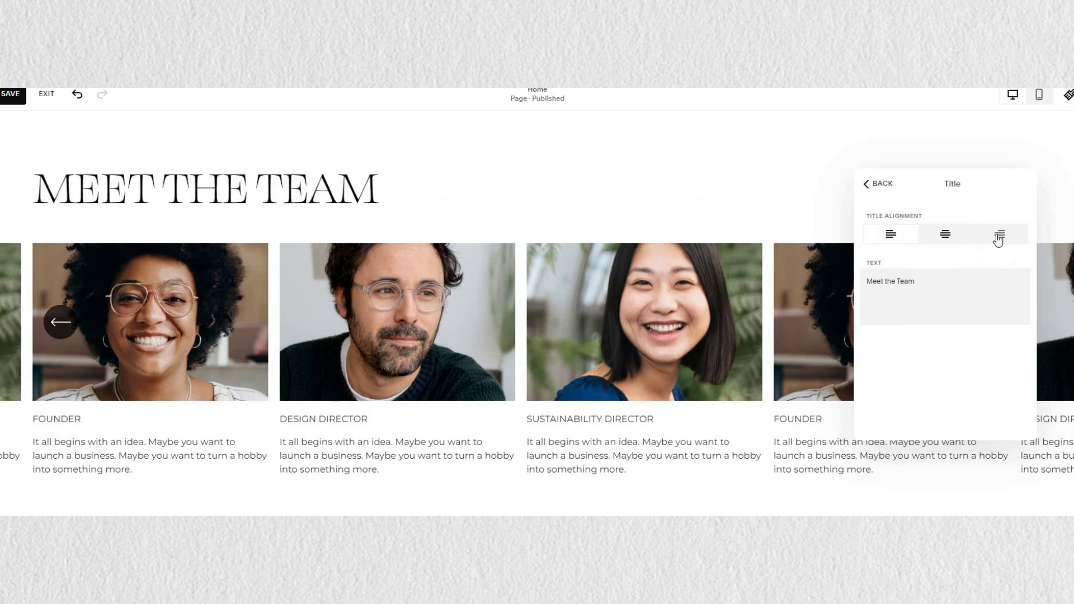
left_click(999, 236)
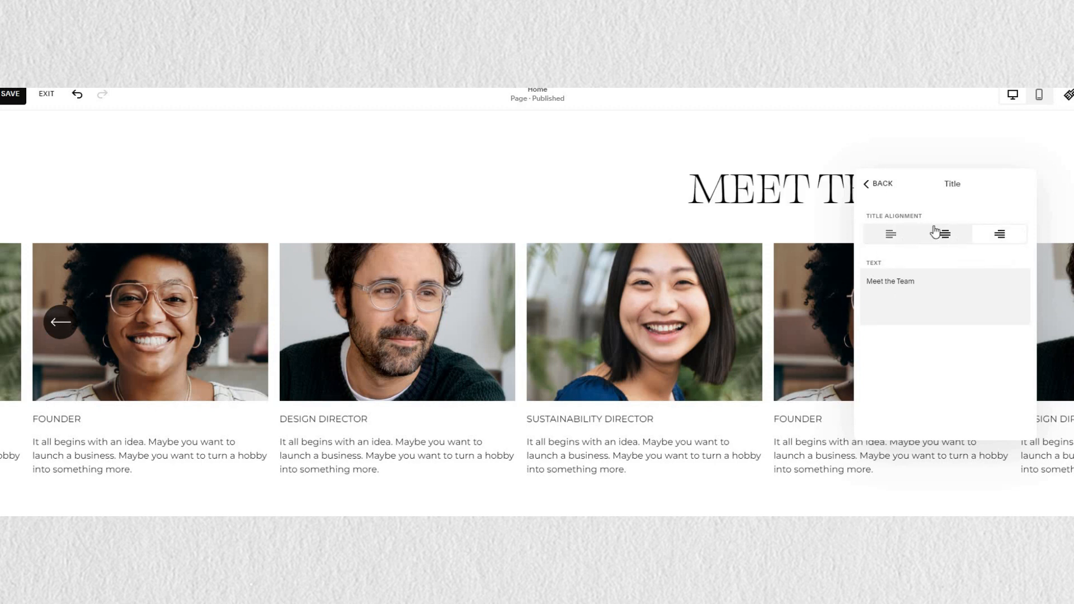
left_click(944, 235)
left_click(868, 189)
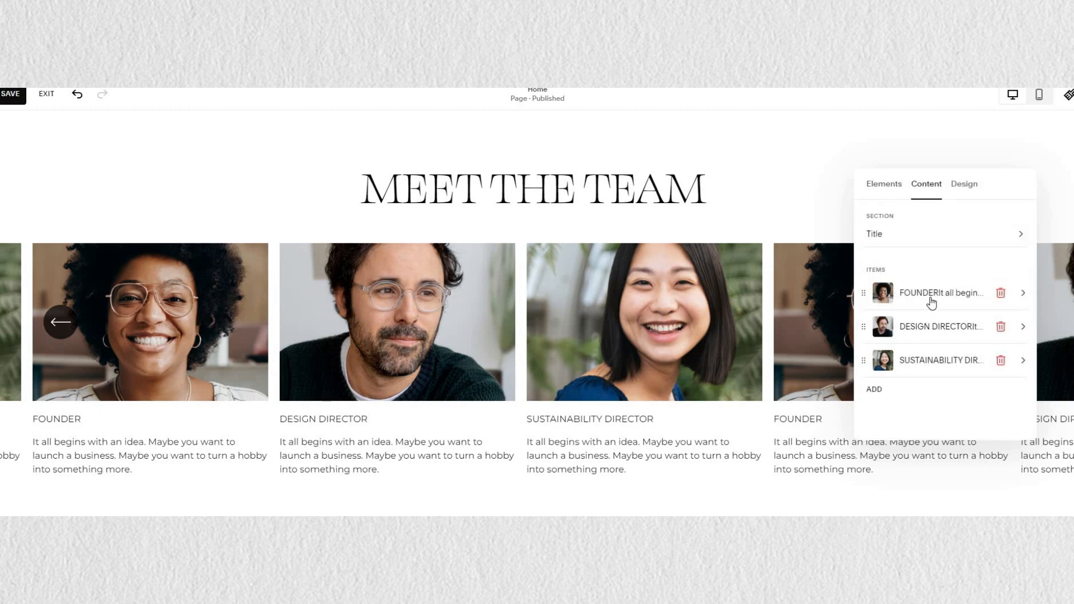
Try moving the founder item below the design director item in the section's item order.
left_click_drag(863, 292, 864, 325)
left_click_drag(868, 289, 868, 324)
Replace the founder item's image with pexels-leeloo-thefirst-8908810.jpg from the library and return from the item's settings.
left_click(885, 285)
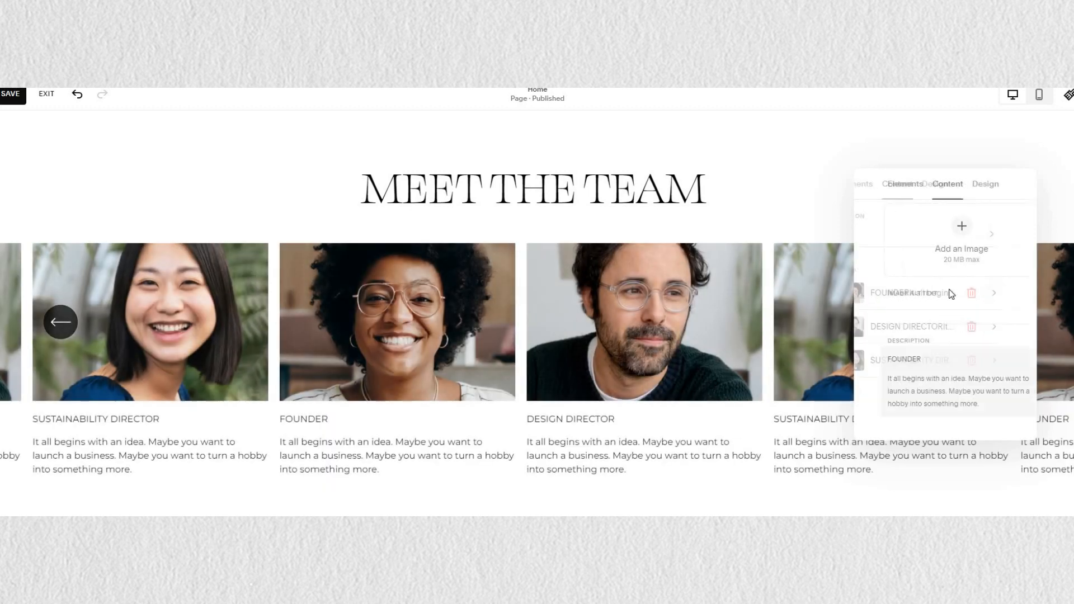
left_click(876, 323)
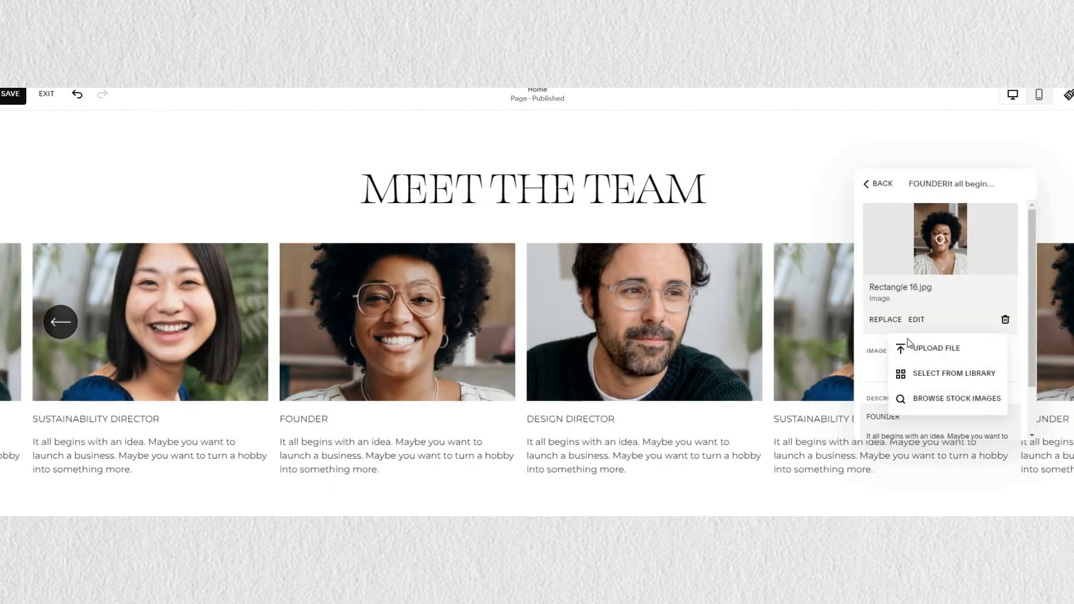
left_click(918, 377)
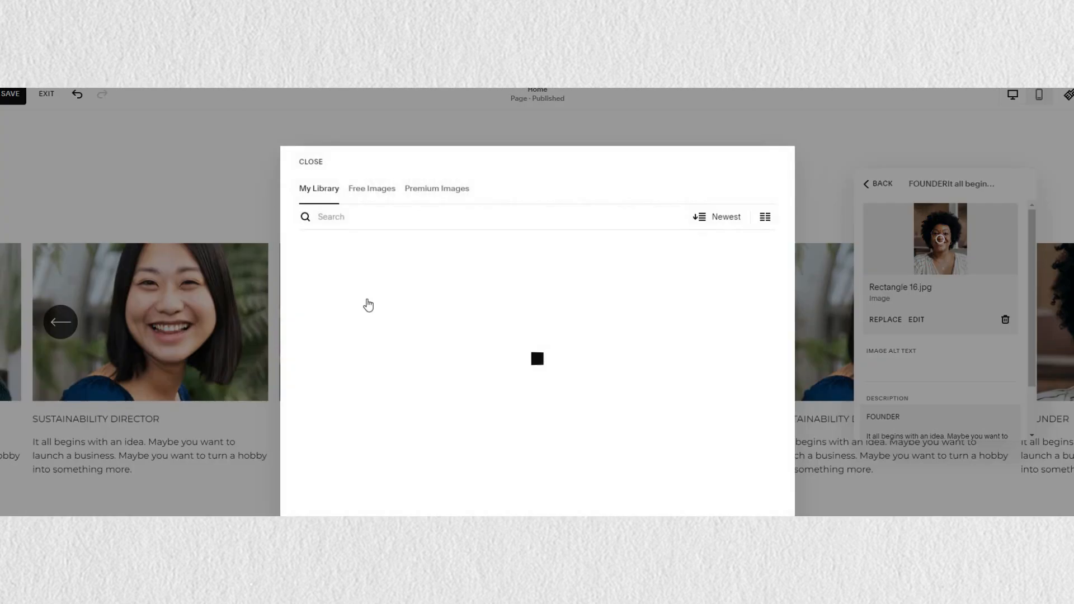
left_click(394, 305)
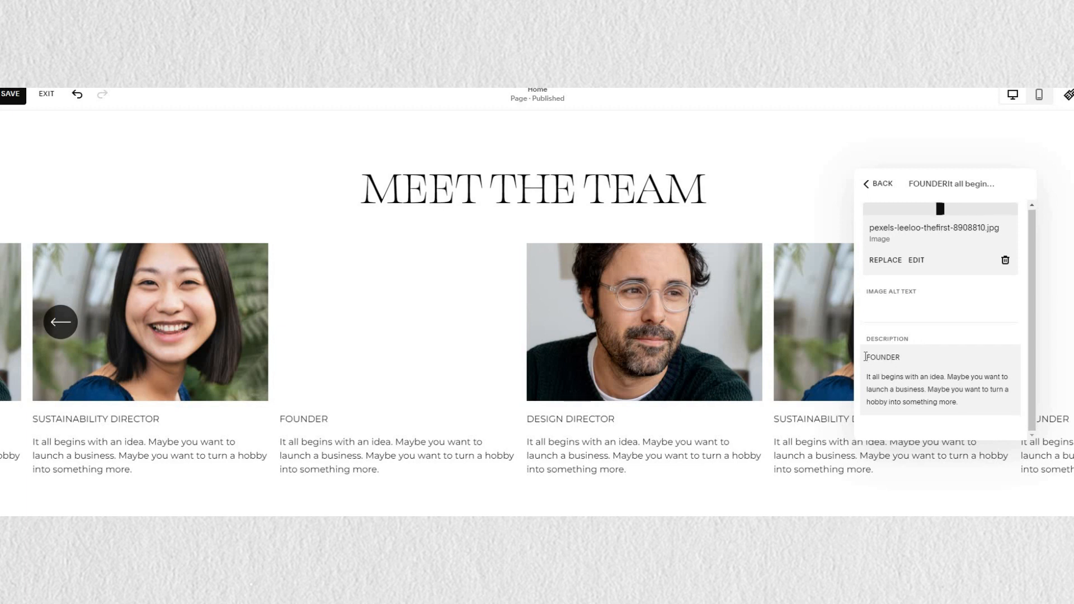
left_click_drag(866, 356, 965, 407)
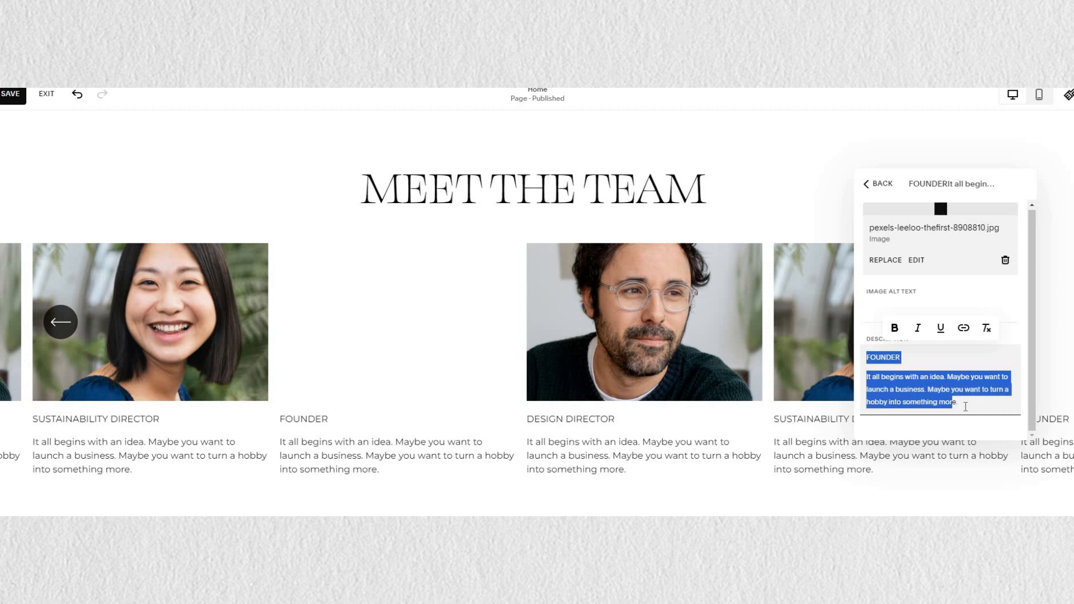
left_click(883, 346)
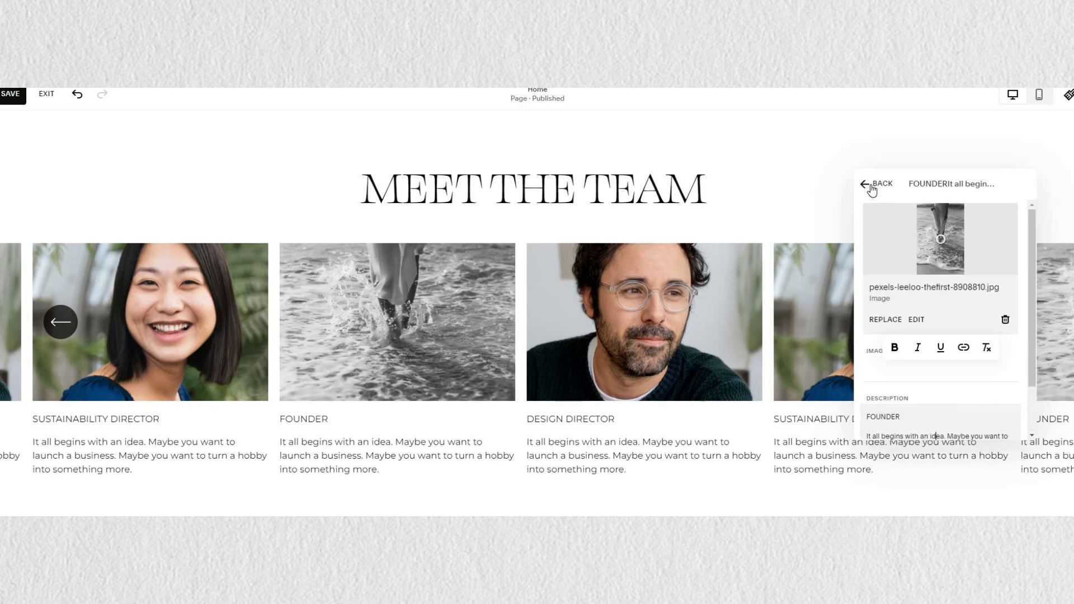
left_click(871, 189)
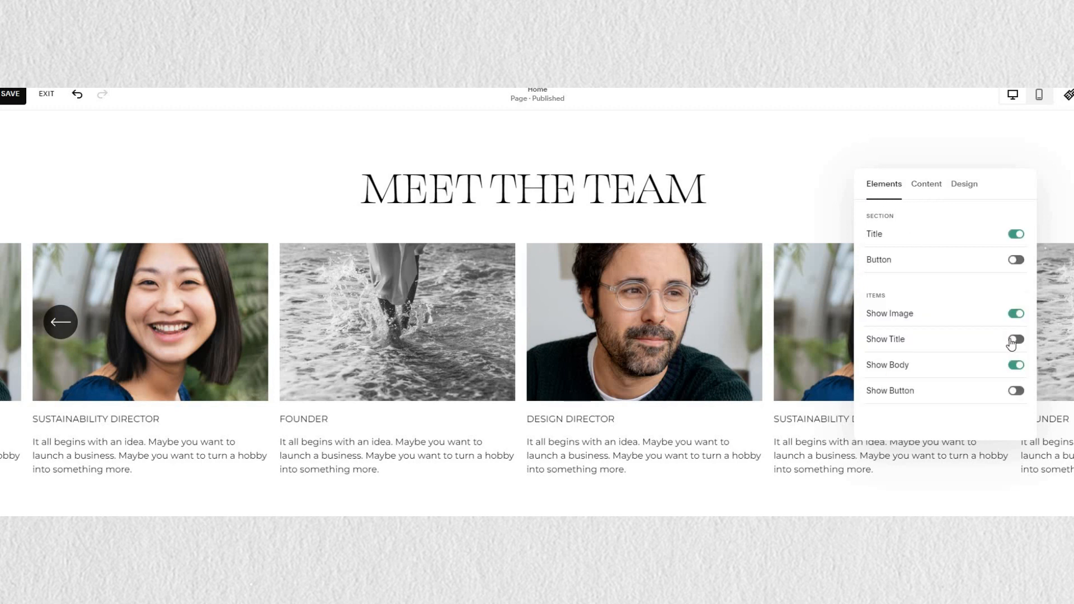
Turn on the title and button display for the team section's items.
left_click(1012, 340)
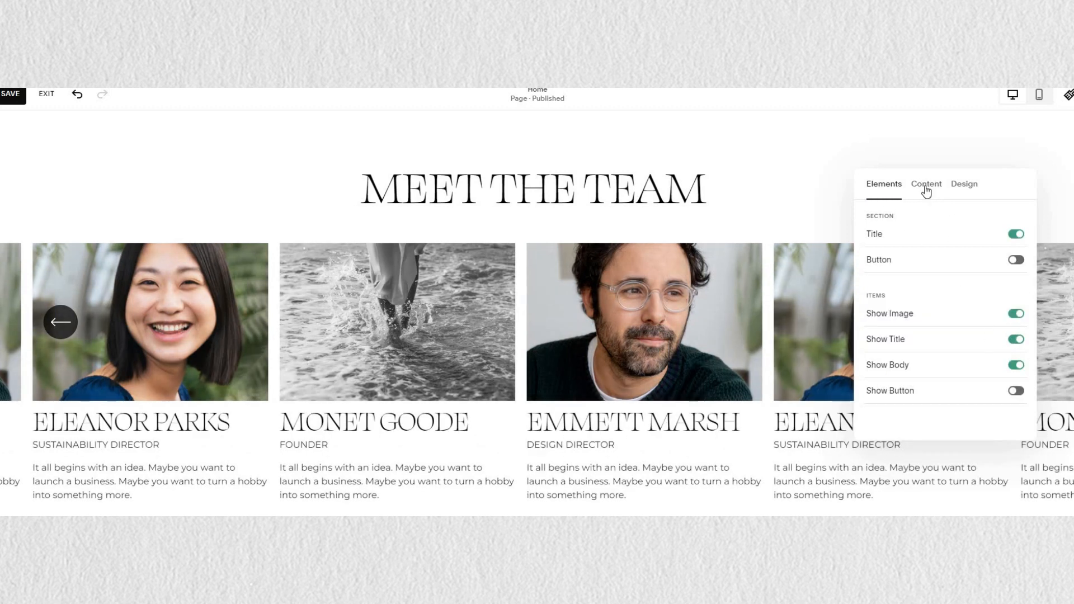
left_click(1014, 392)
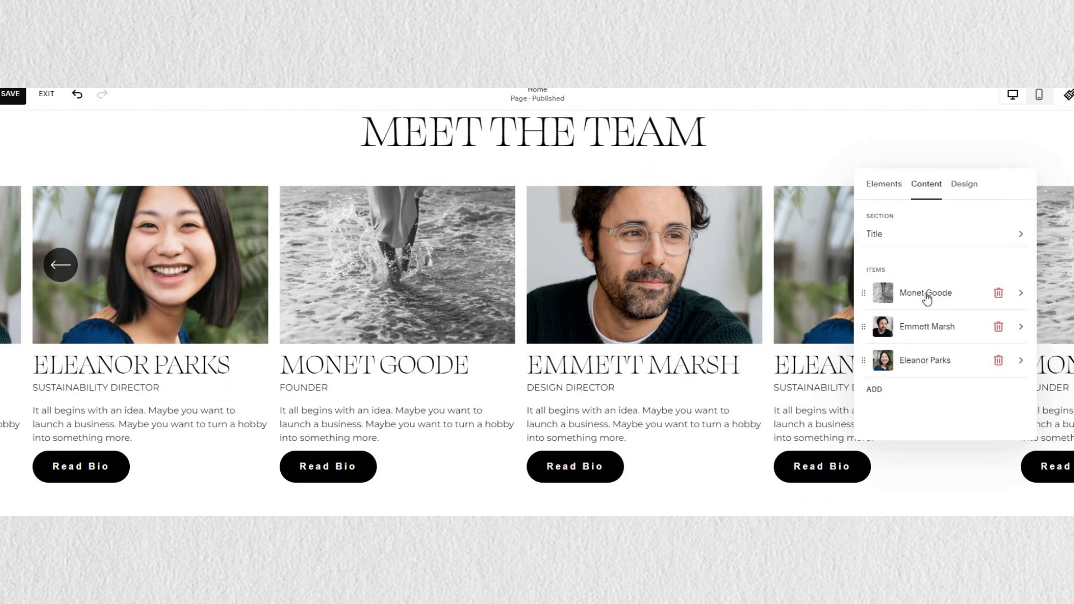
Set the founder item's title to SERVICE ONE and remove the job title line from its description.
left_click(925, 292)
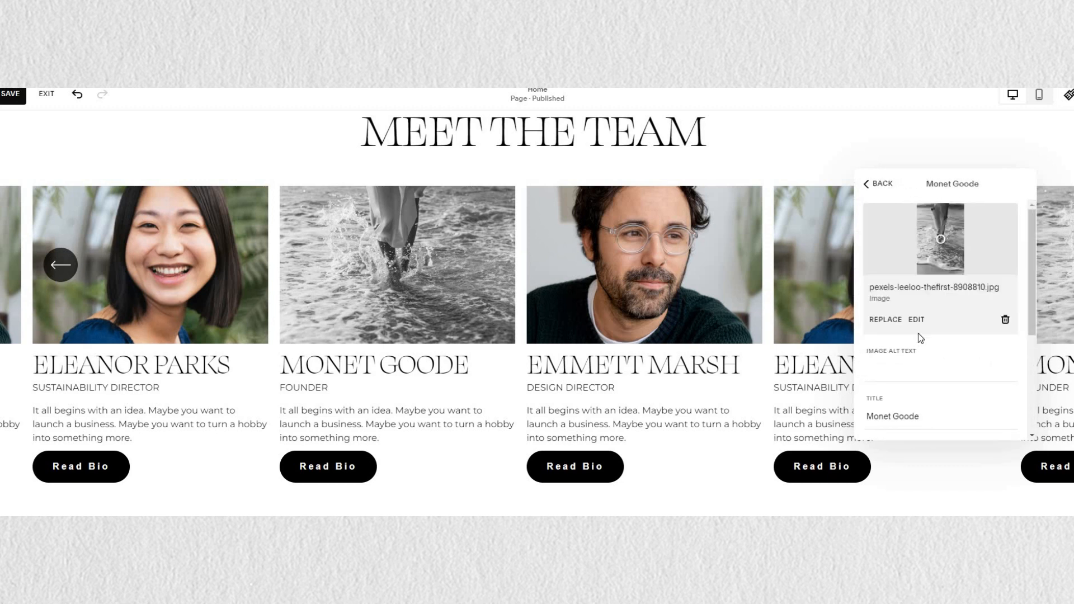
scroll(891, 347, "down", 1)
scroll(891, 321, "down", 1)
left_click(870, 302)
scroll(873, 302, "down", 1)
key("ctrl+a")
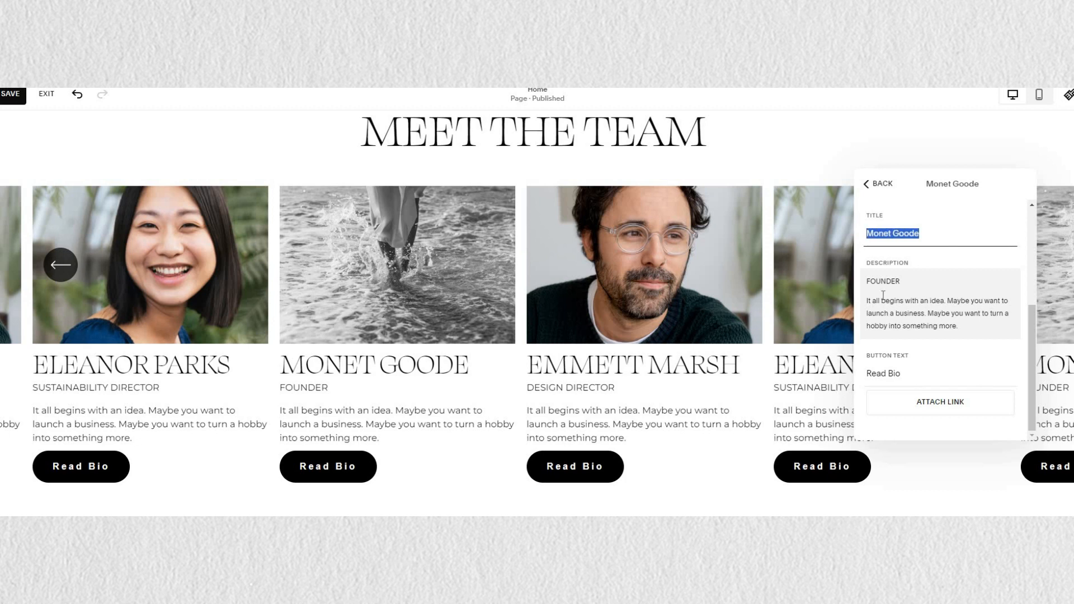
type("SERVICE ONE")
double_click(882, 281)
key("BackSpace")
key("BackSpace")
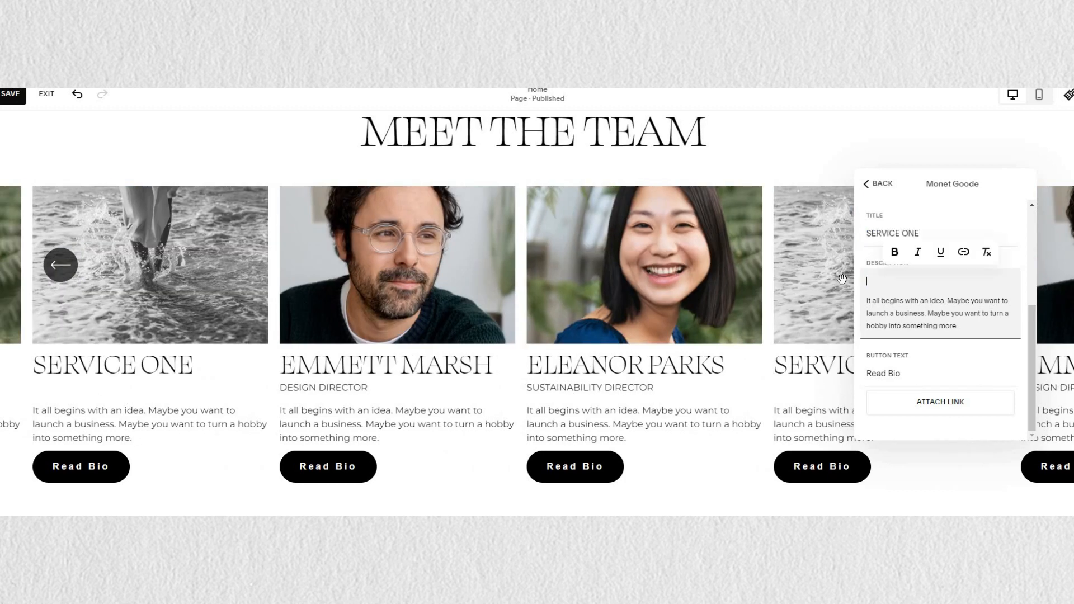
Set the SERVICE ONE item's button text to READ MORE, link it to /service-1 without opening a new tab, and return to the item list.
triple_click(867, 373)
type("READ MORE")
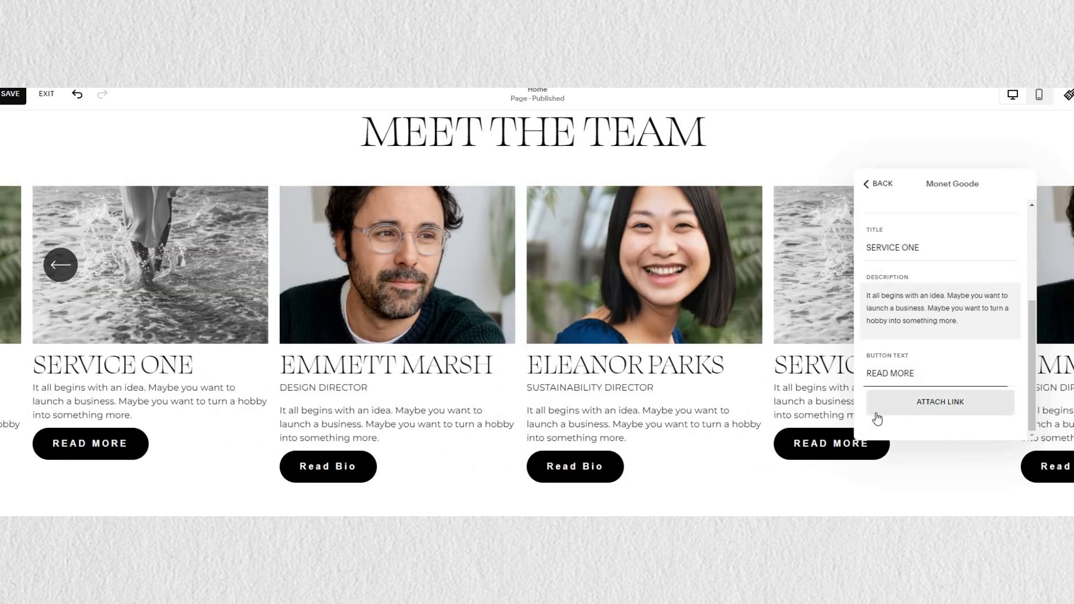
left_click(928, 402)
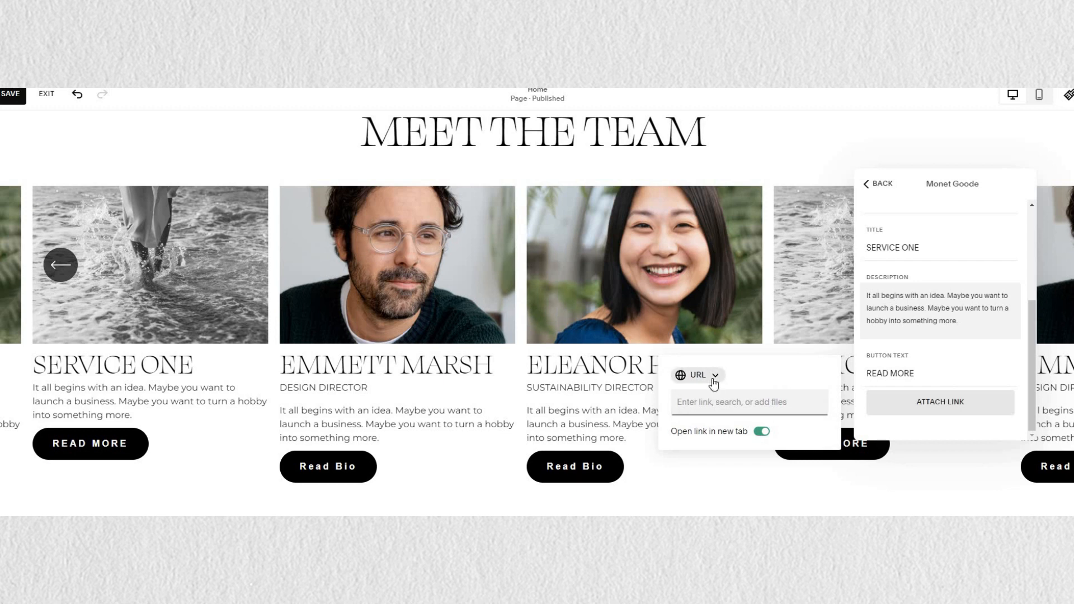
type("/")
scroll(725, 481, "down", 1)
left_click(721, 510)
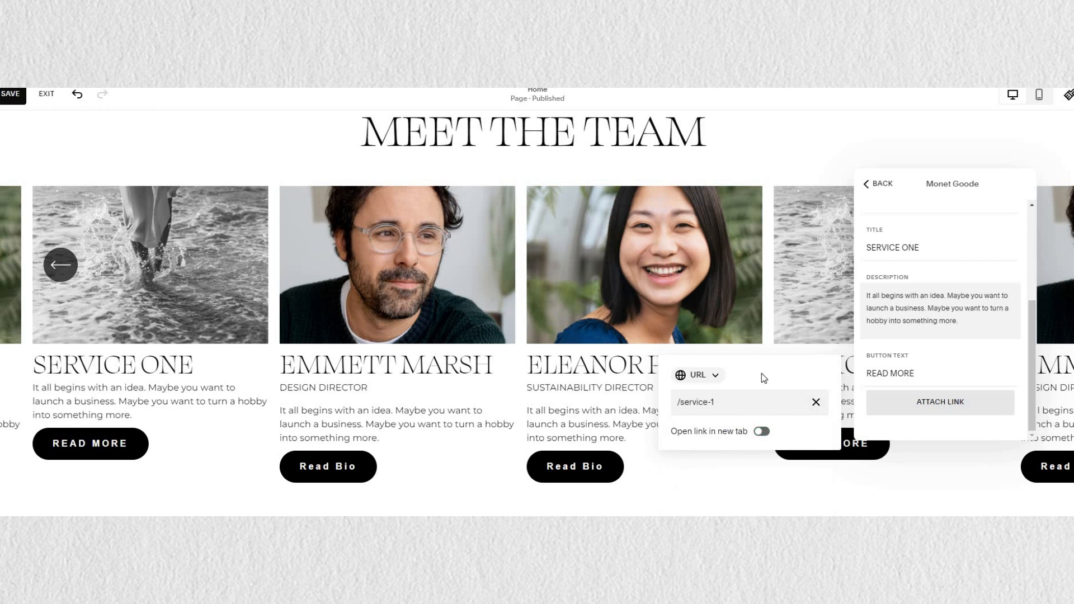
left_click(717, 382)
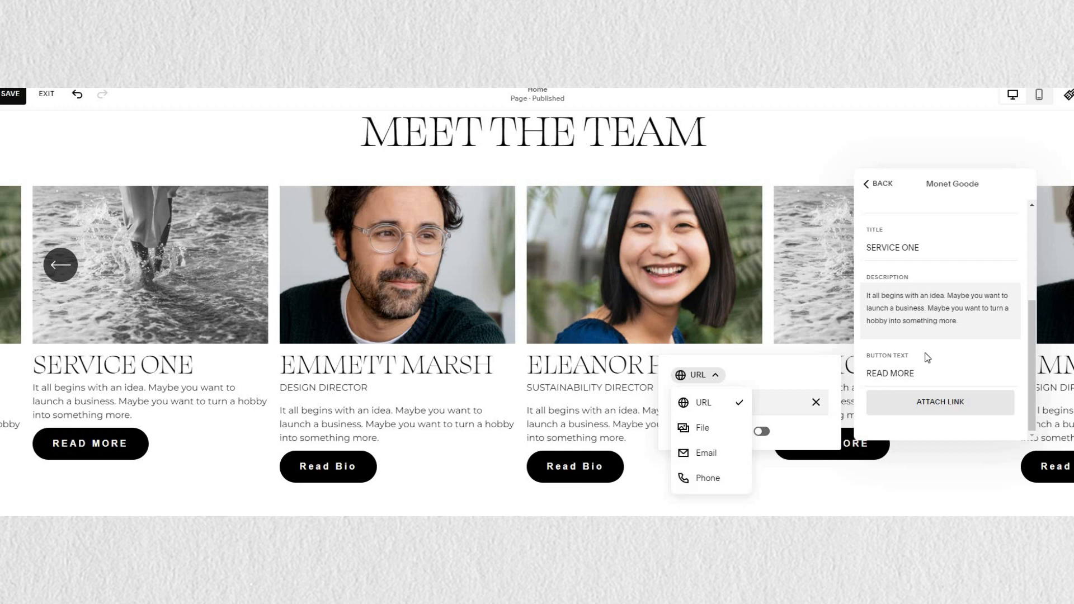
left_click(875, 201)
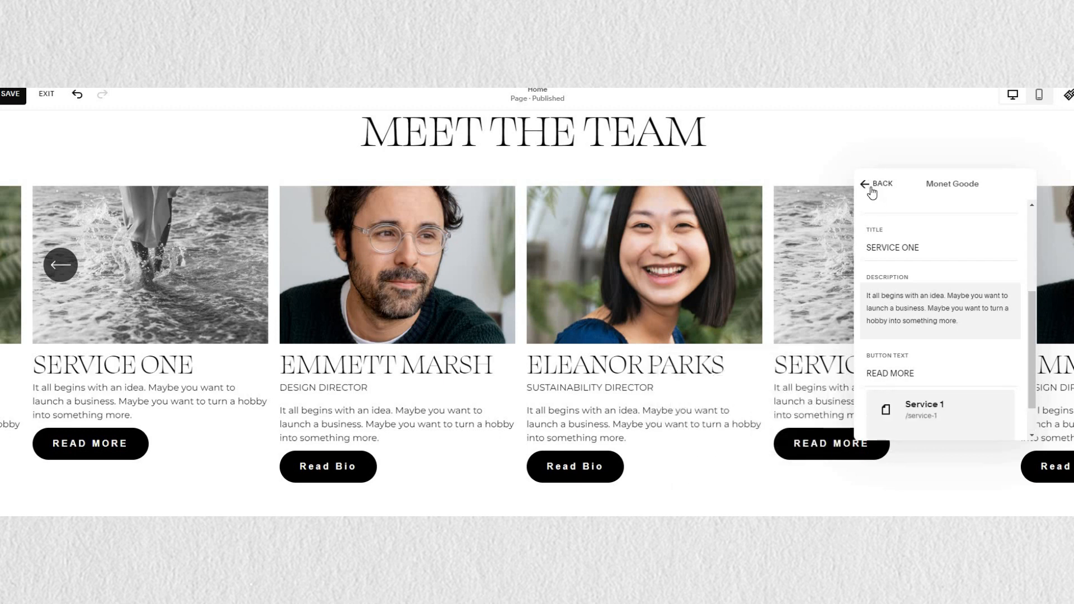
left_click(872, 191)
left_click(873, 393)
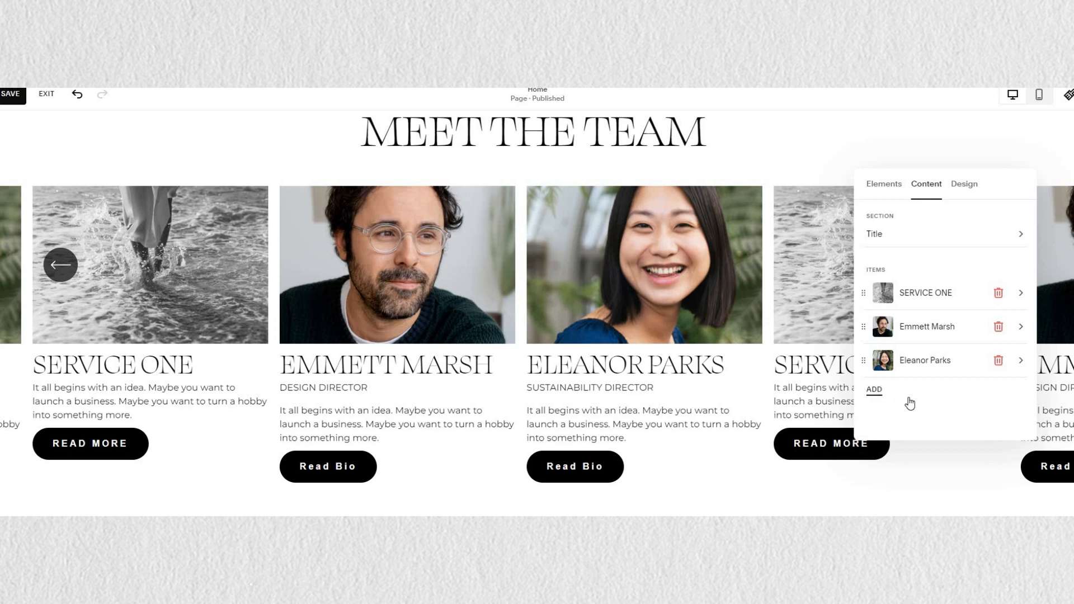
left_click(988, 396)
Open the team section's design settings, try right alignment, and set the carousel items' alignment to center.
left_click(965, 188)
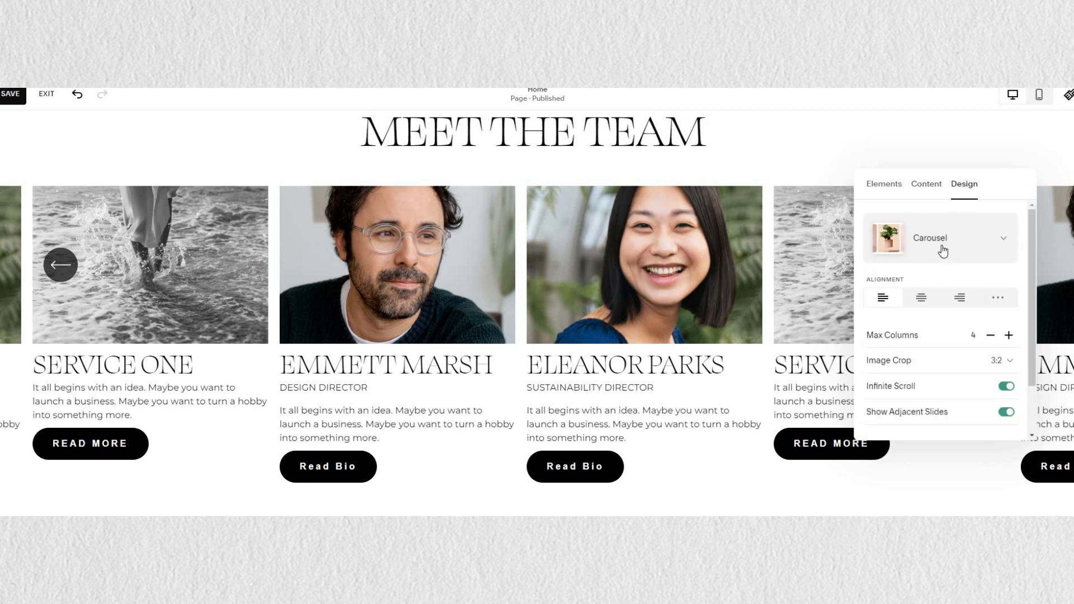
left_click(919, 301)
left_click(961, 302)
left_click(922, 304)
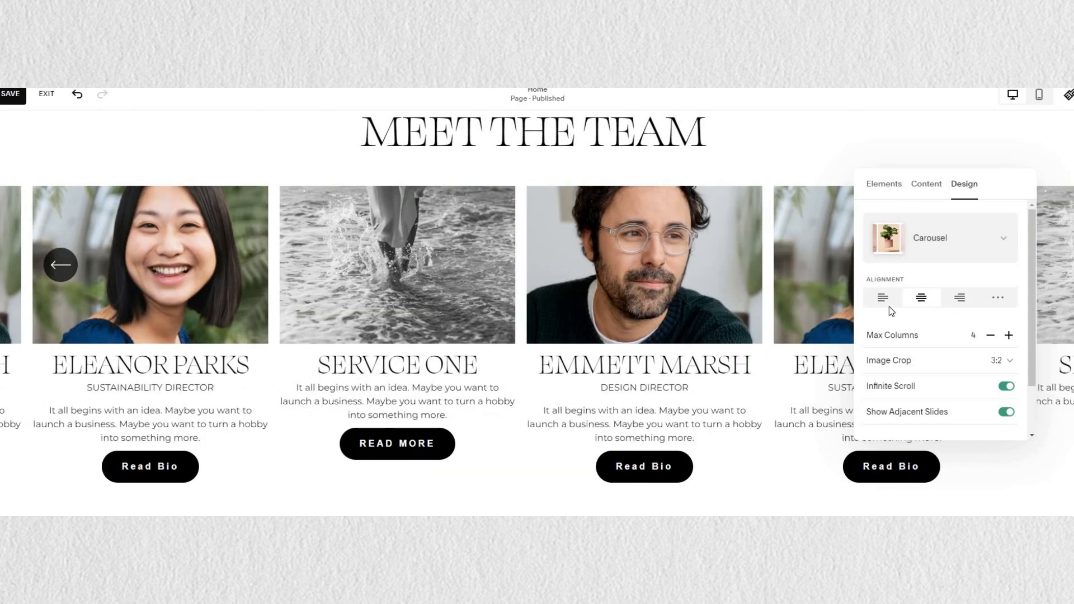
Try a higher maximum column count for the carousel and restore it to 4.
left_click(1008, 337)
left_click(1008, 337)
left_click(1008, 337)
left_click(990, 338)
left_click(990, 337)
Try other image crop ratios, set the carousel's image crop to 2.4:1, and turn off Show Adjacent Slides.
left_click(995, 361)
left_click(898, 386)
left_click(995, 360)
left_click(923, 486)
left_click(996, 359)
left_click(951, 335)
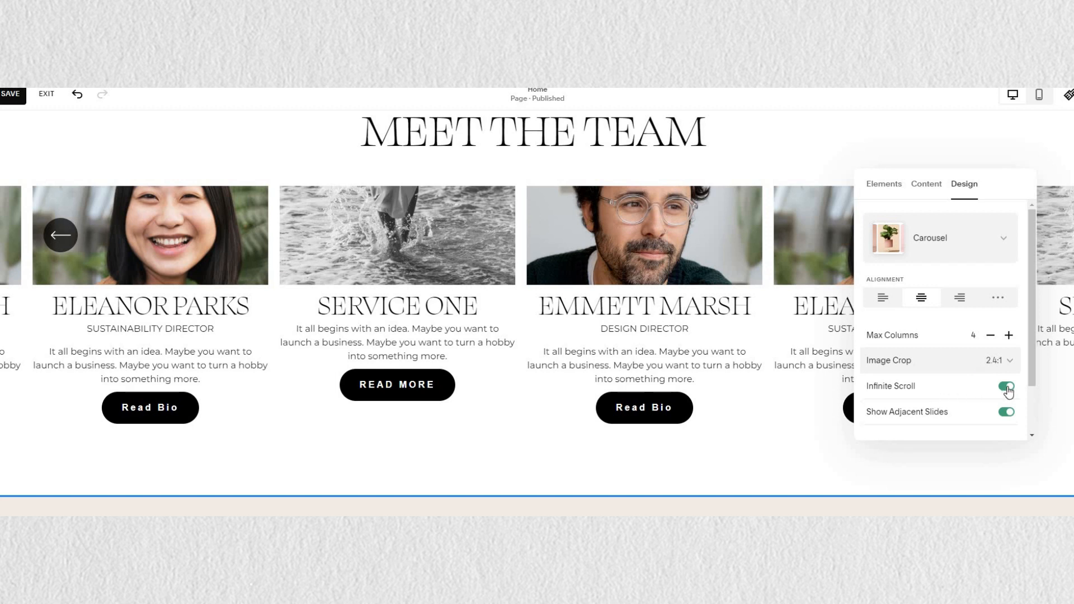
left_click(1006, 411)
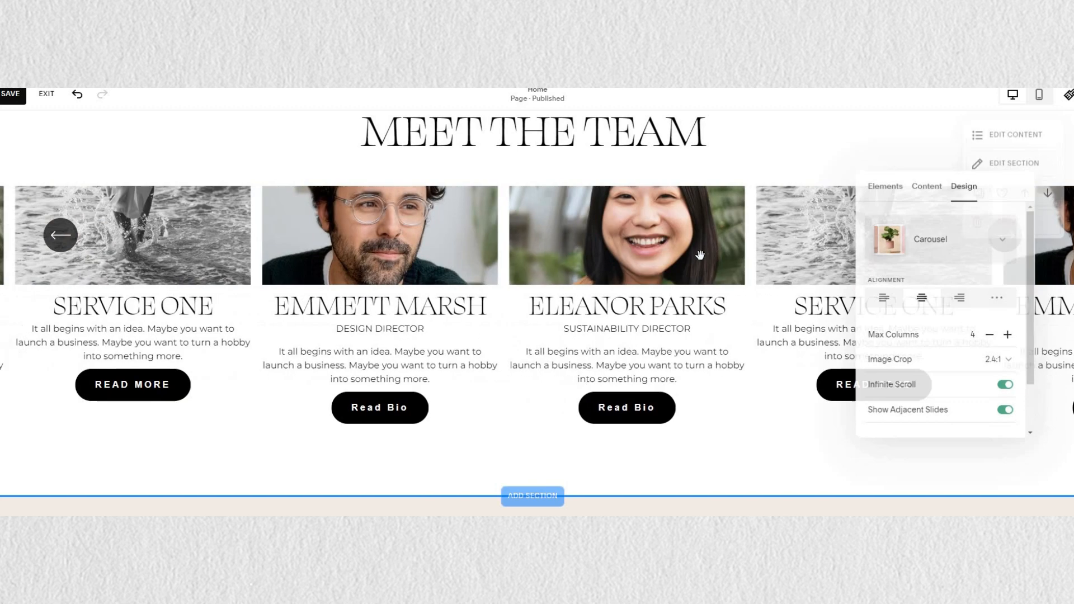
Set the item title to 2.1rem, description to 0.9rem and button to 0.8rem in the style settings, and turn on cards.
scroll(922, 380, "down", 2)
left_click(960, 363)
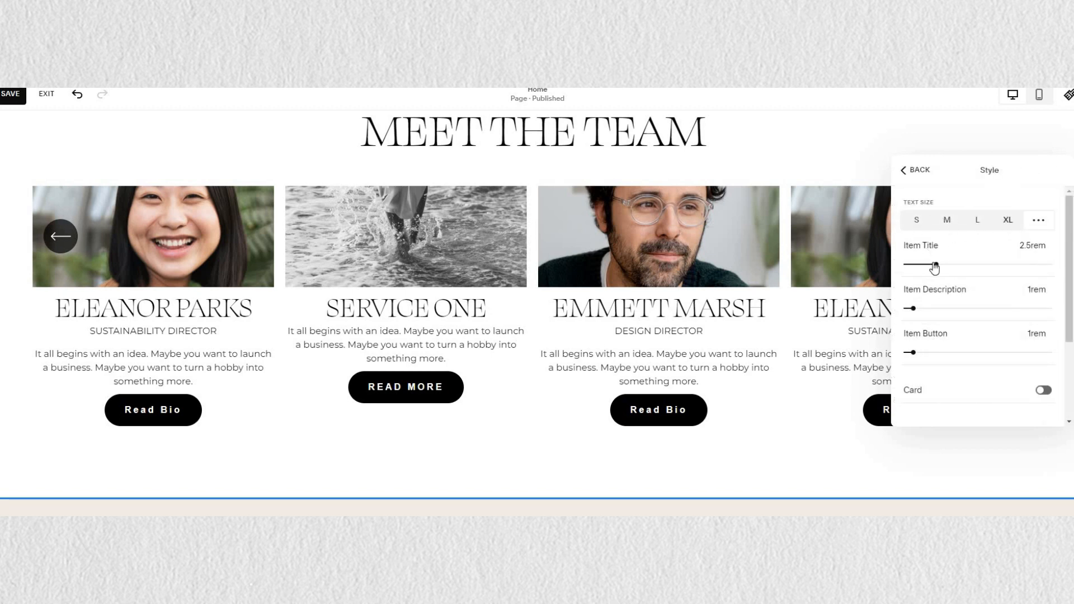
left_click_drag(926, 264, 930, 264)
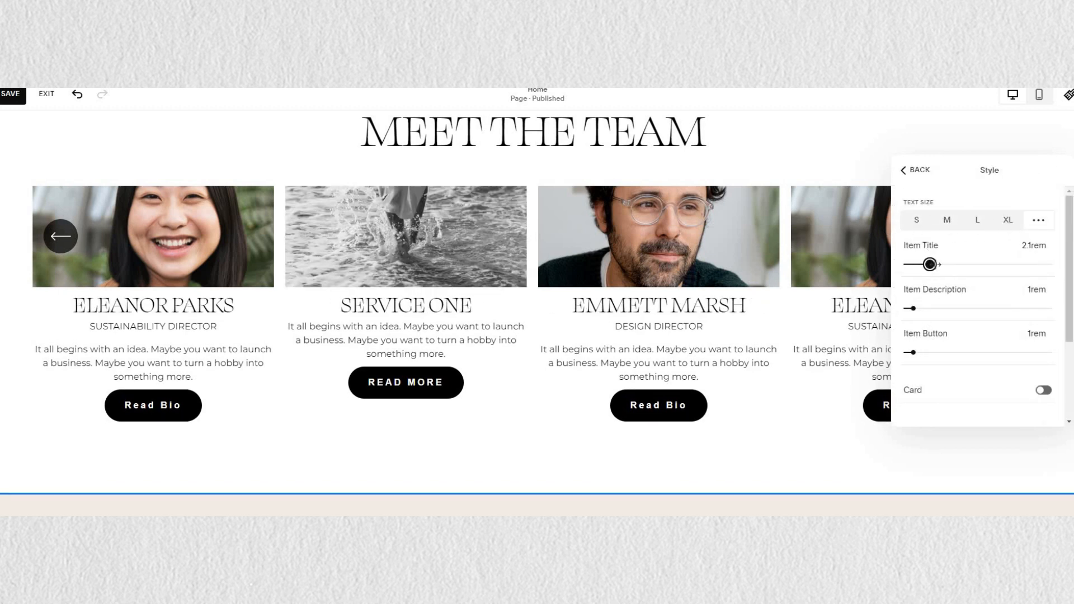
left_click_drag(914, 351, 910, 352)
scroll(968, 280, "down", 3)
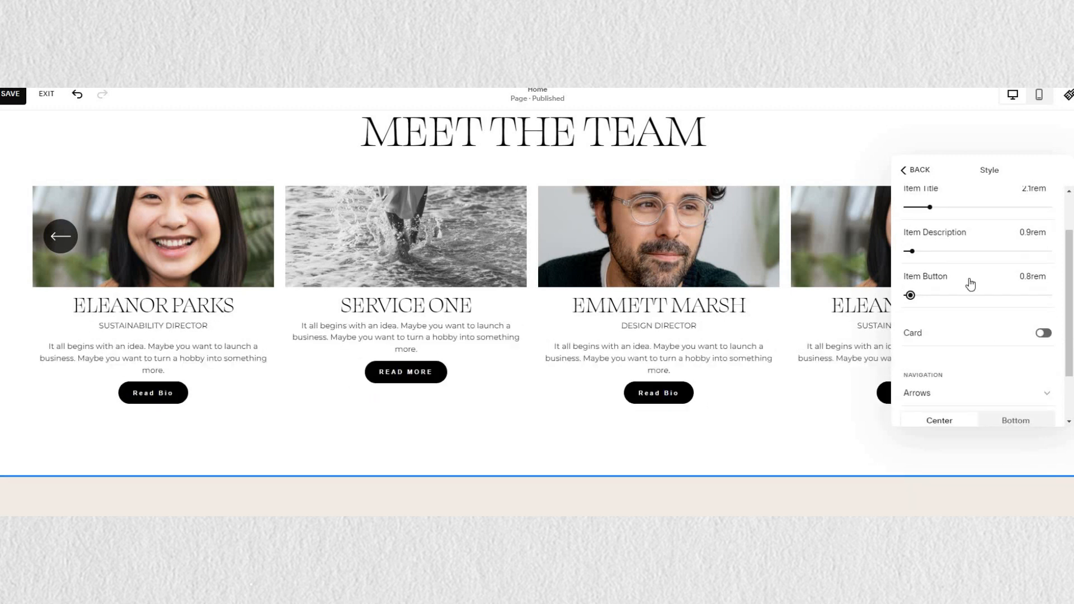
left_click(1043, 276)
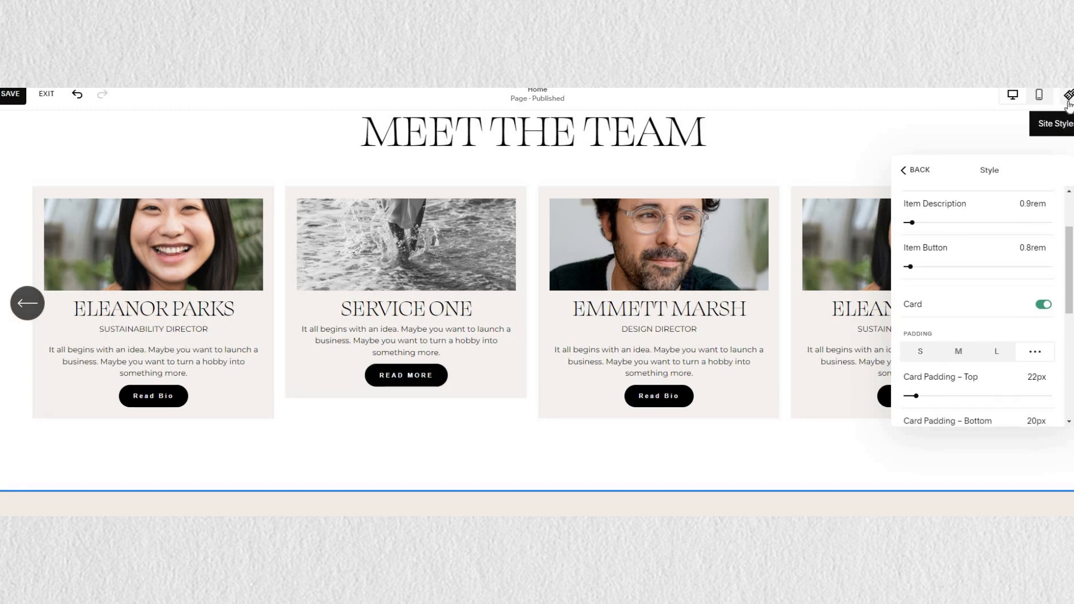
Open the site-wide color styles and display the Lightest 1 theme's color settings for the team carousel.
left_click(1068, 97)
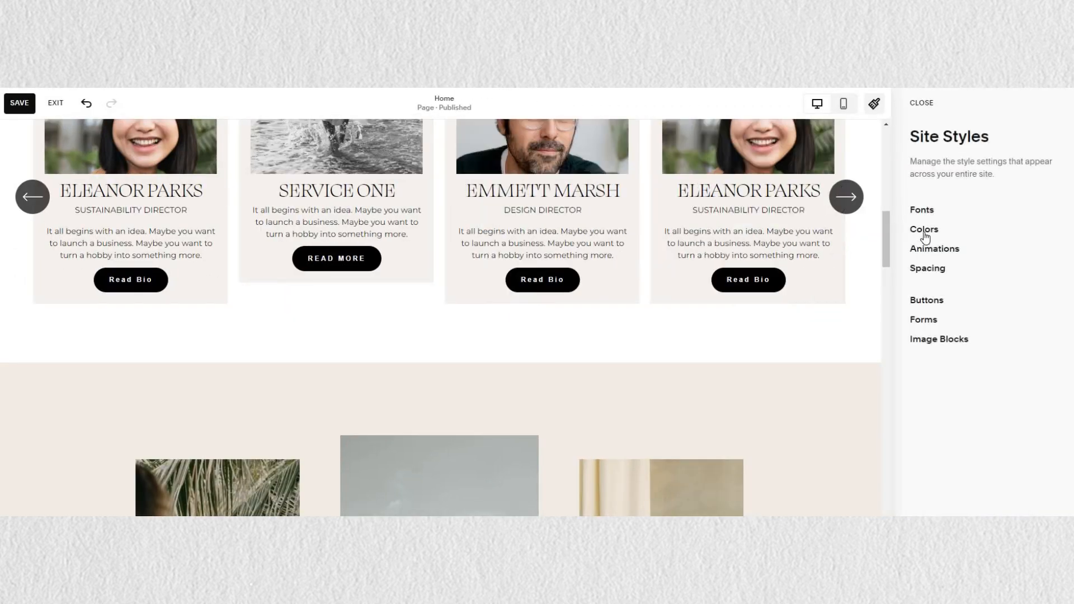
left_click(924, 237)
scroll(774, 309, "up", 3)
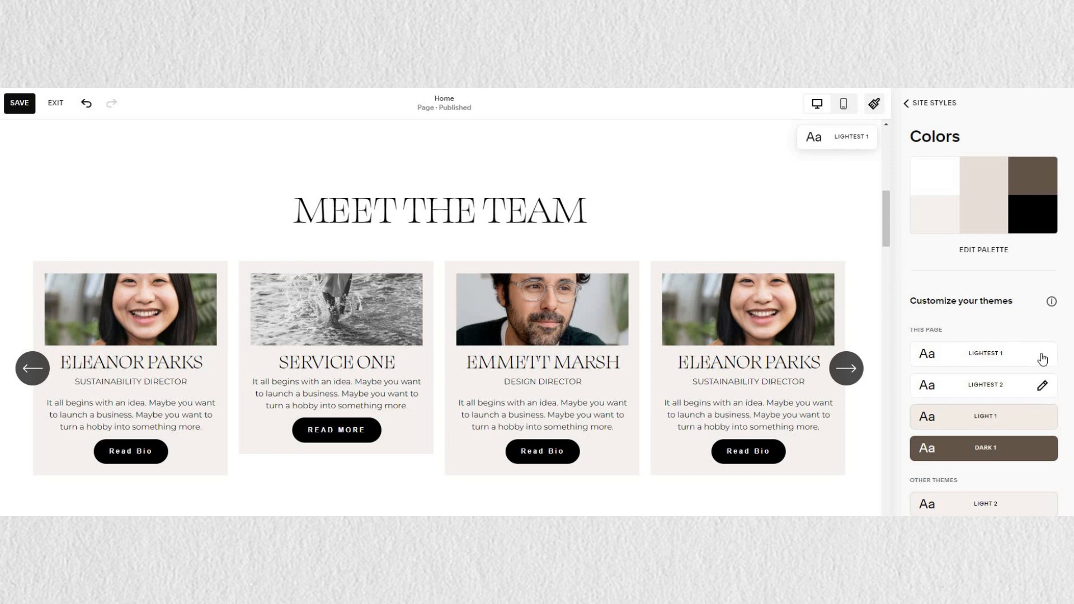
left_click(860, 328)
scroll(840, 350, "down", 1)
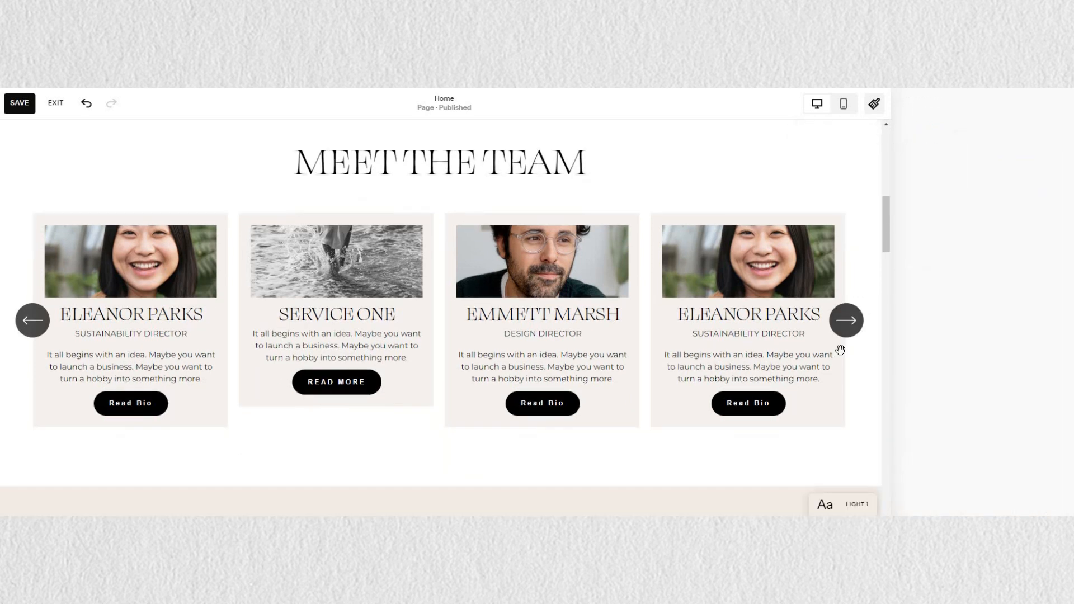
scroll(840, 351, "down", 1)
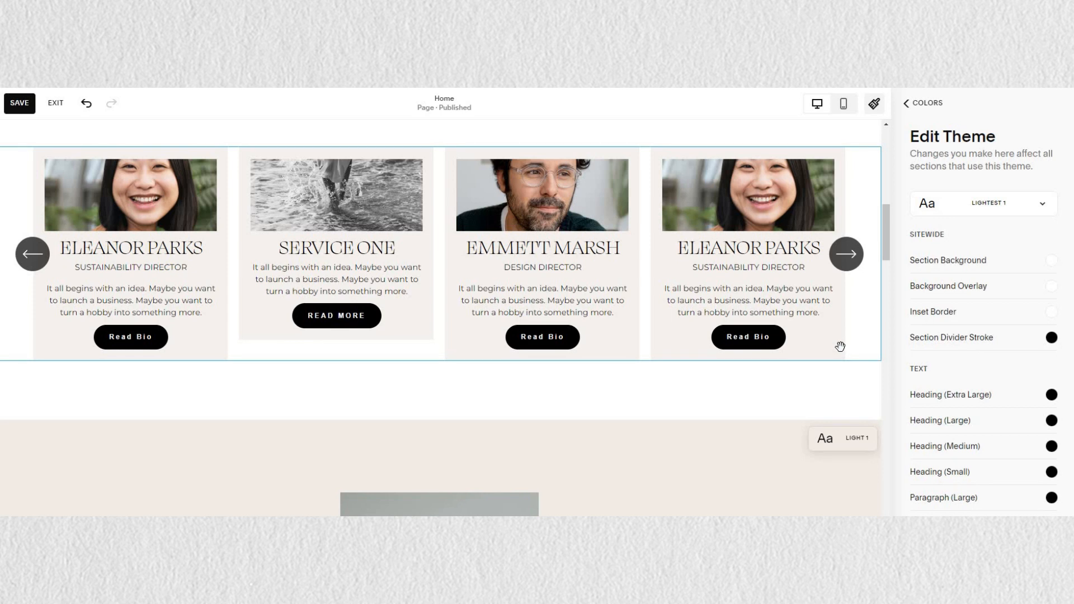
left_click(840, 346)
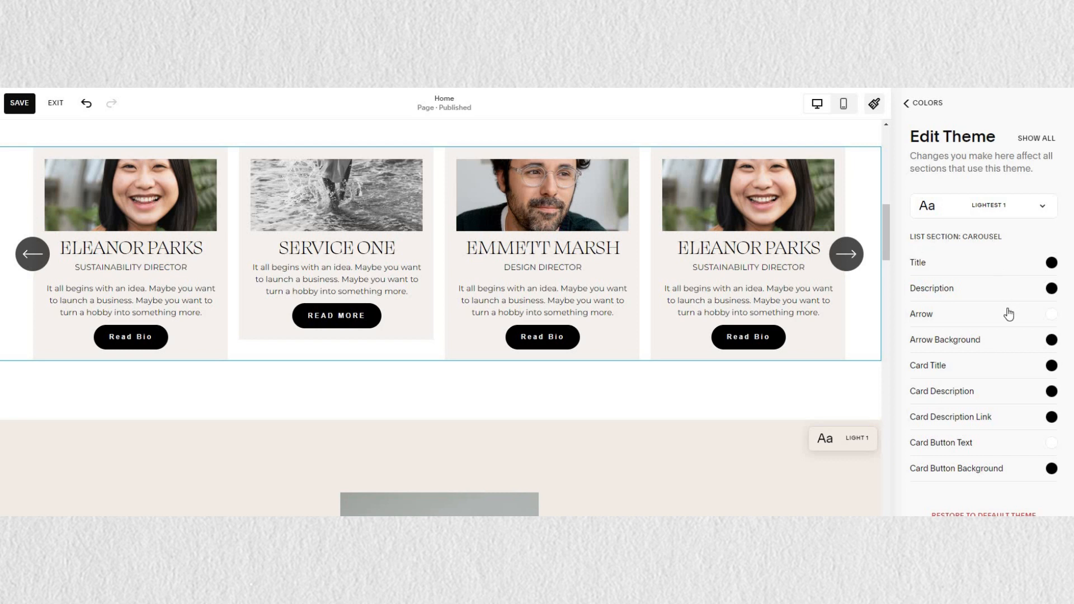
Try the light beige palette color for the card button background and set it to the dark brown one.
scroll(1015, 352, "down", 1)
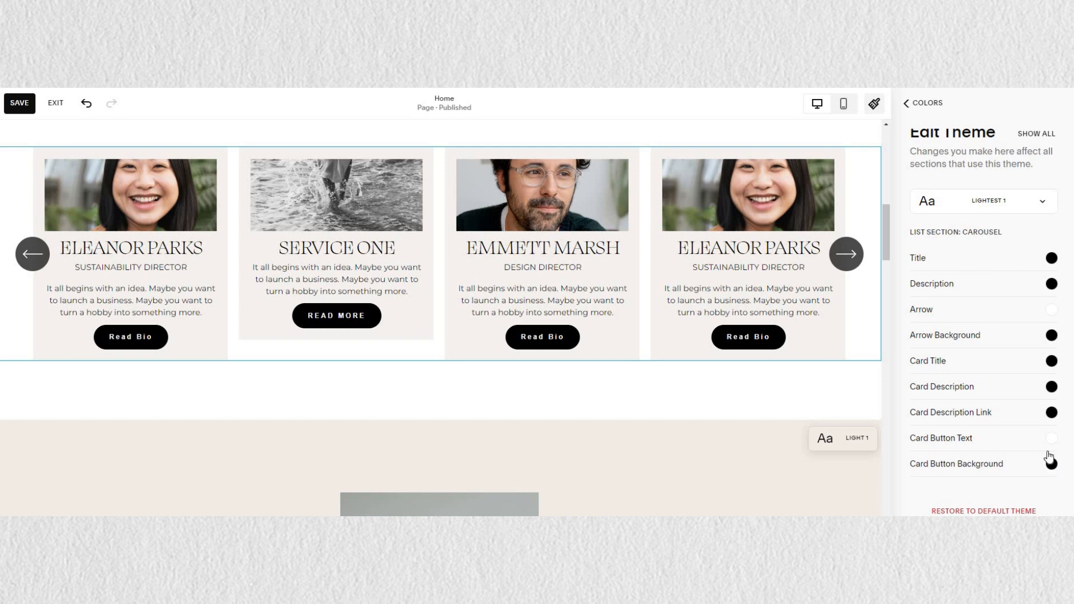
left_click(1052, 464)
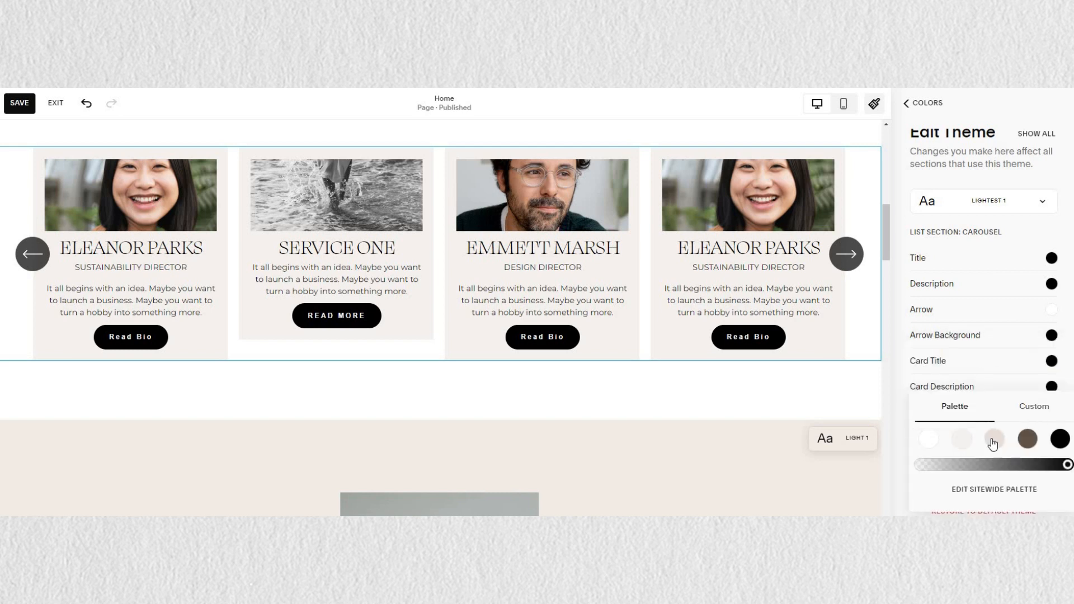
left_click(993, 441)
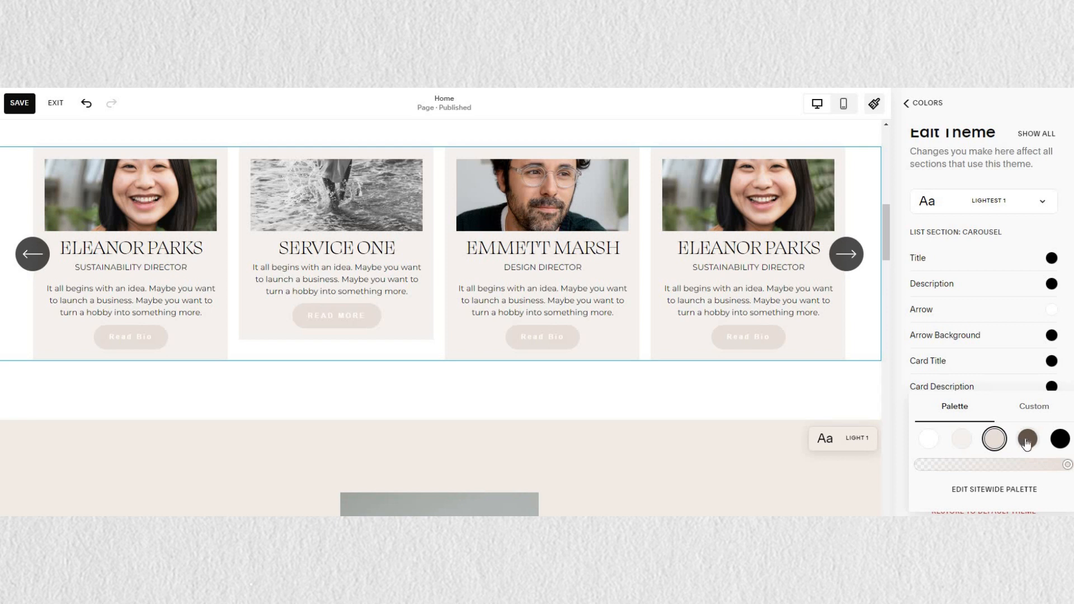
left_click(1027, 441)
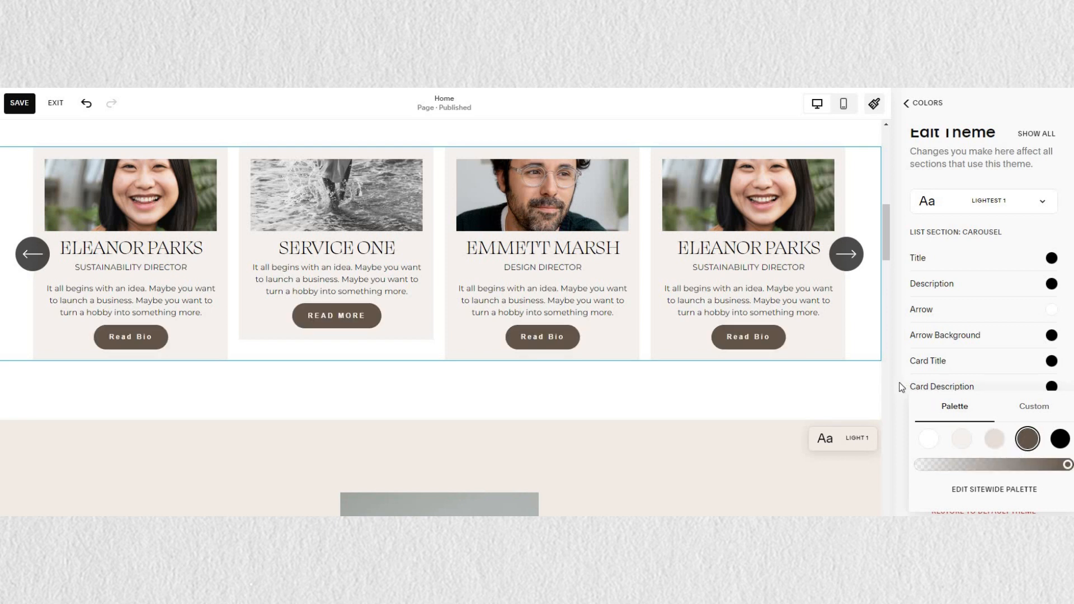
Make the carousel's arrow background fully transparent and set the arrow color to black.
left_click(842, 273)
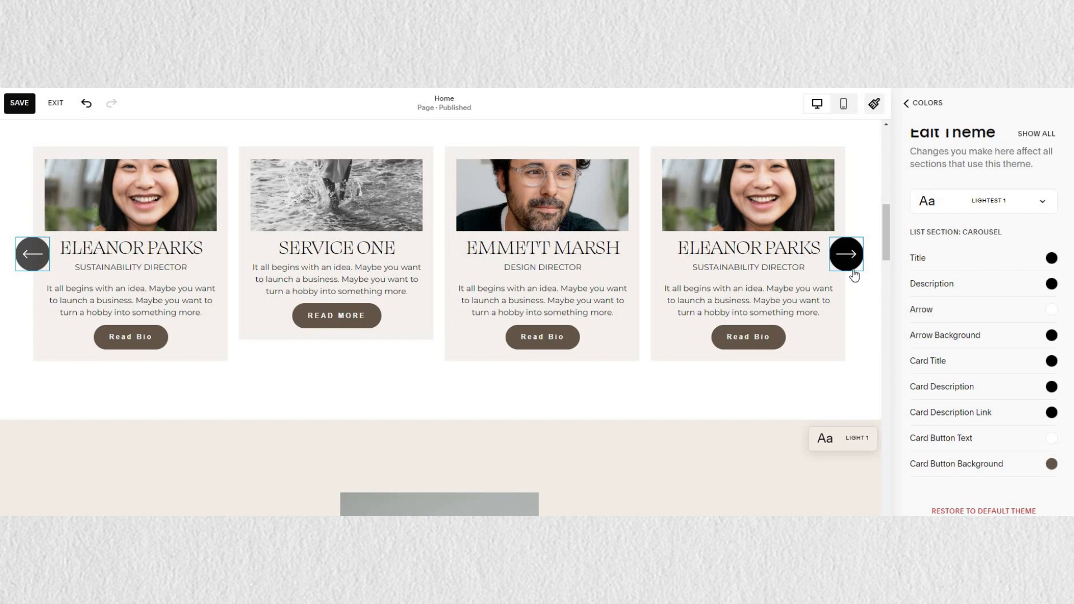
left_click(1060, 265)
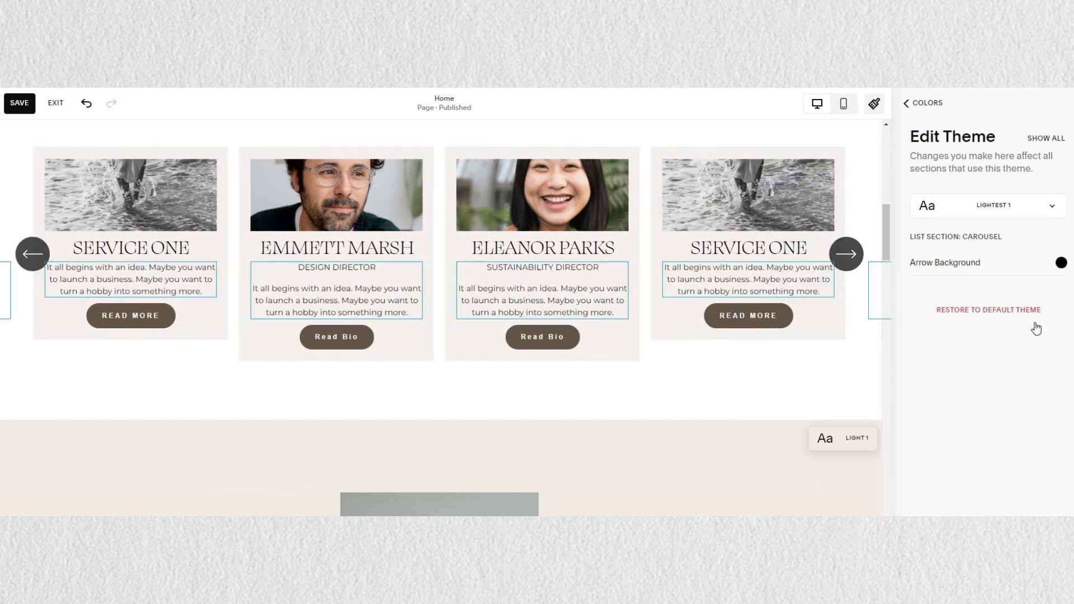
left_click(954, 151)
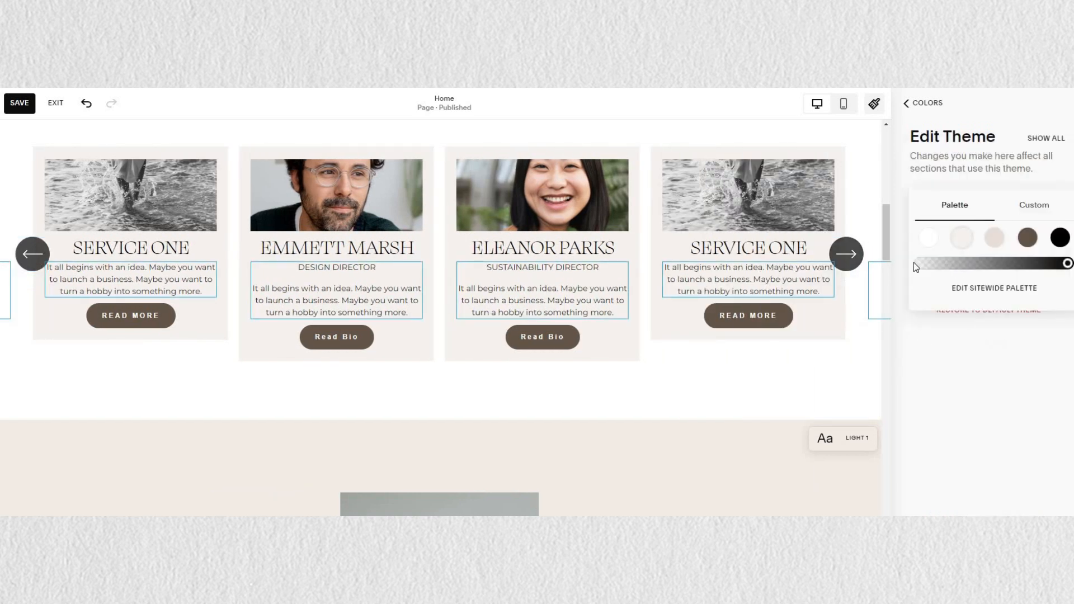
left_click(917, 263)
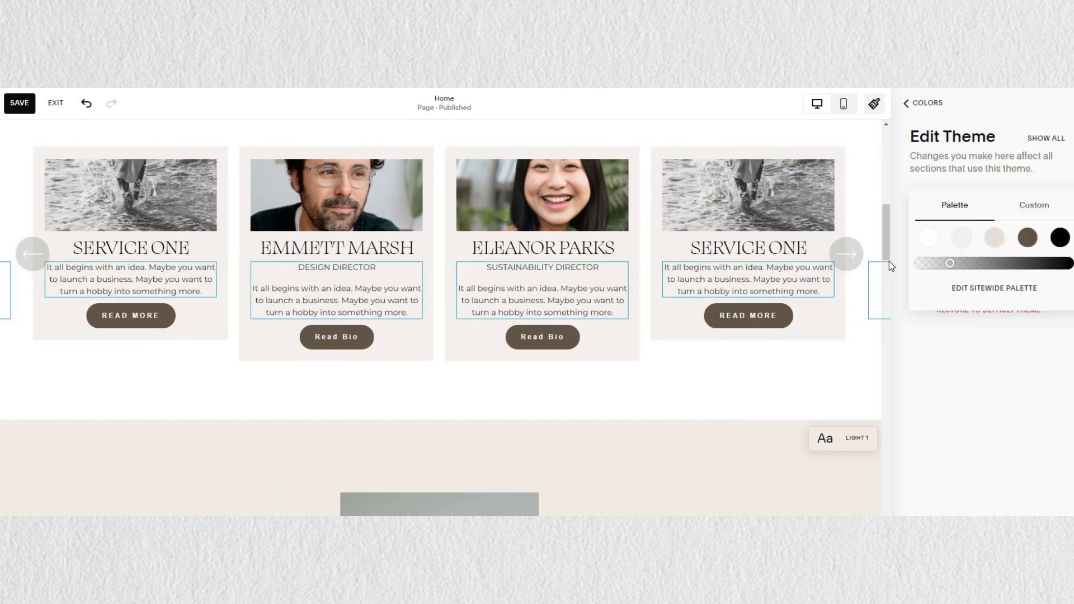
left_click(854, 259)
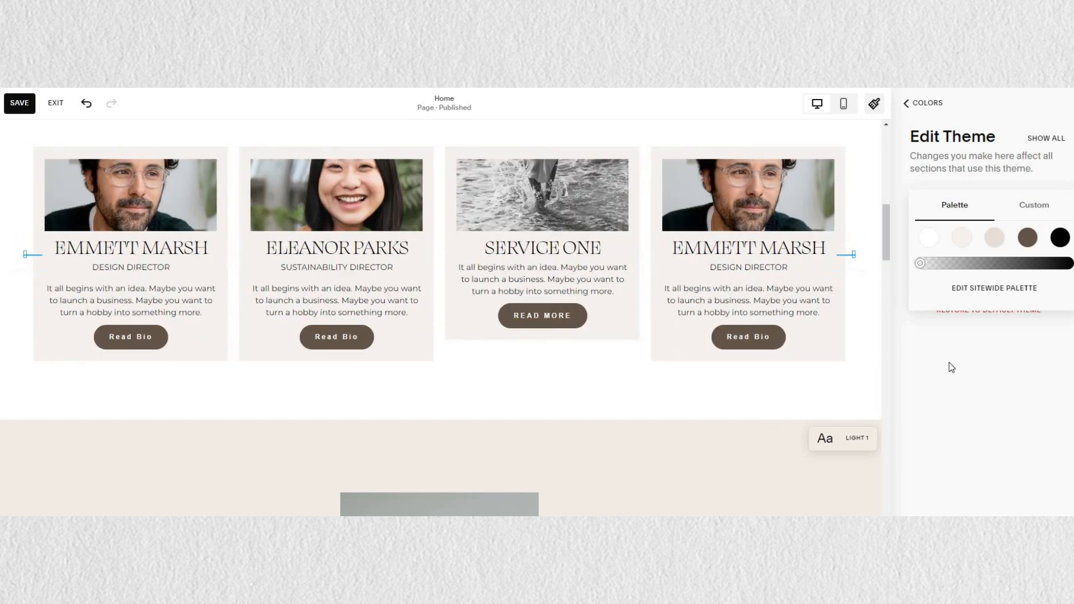
left_click(851, 259)
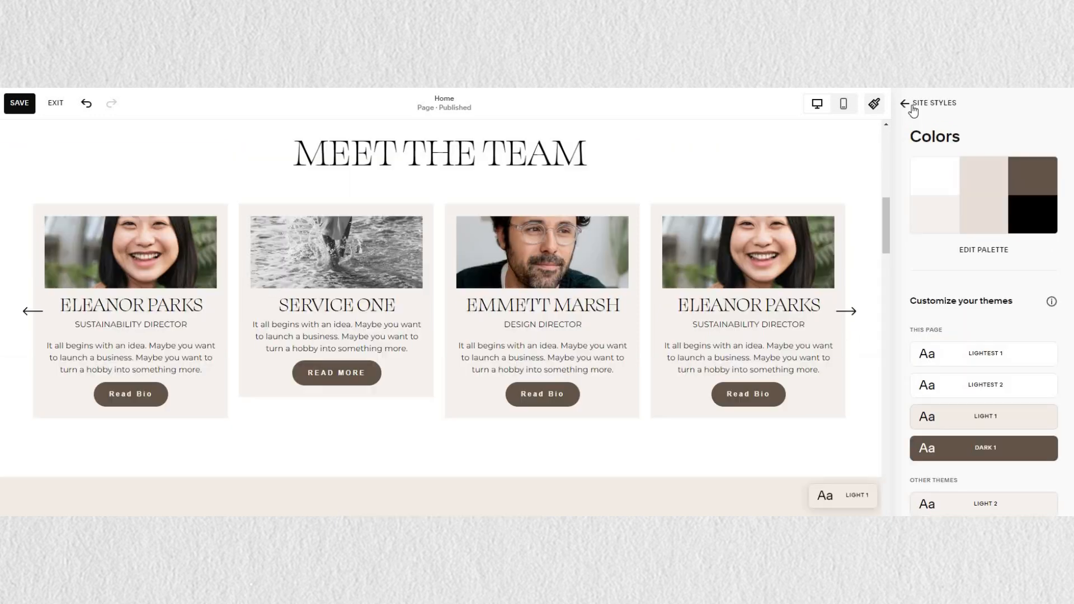
Leave the site styles and reopen the Meet the Team section's design settings.
left_click(913, 111)
left_click(916, 109)
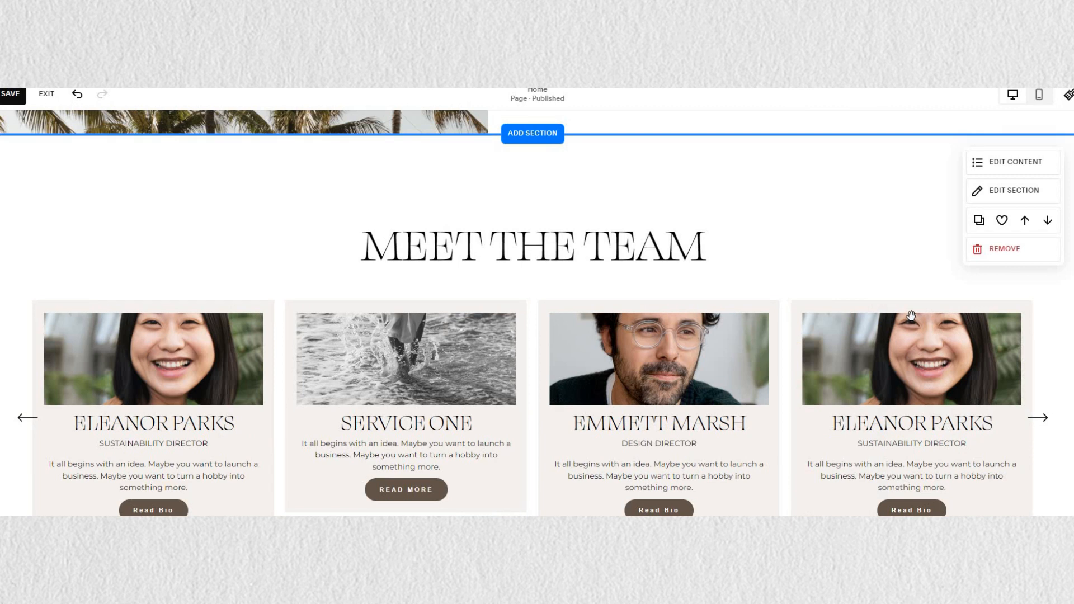
scroll(910, 316, "down", 2)
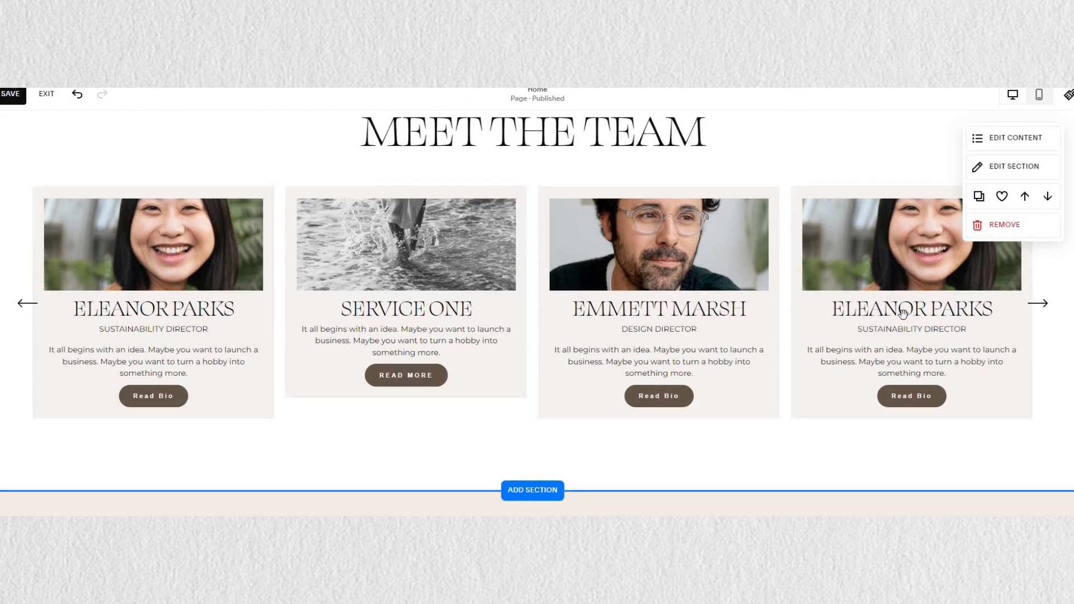
left_click(1006, 138)
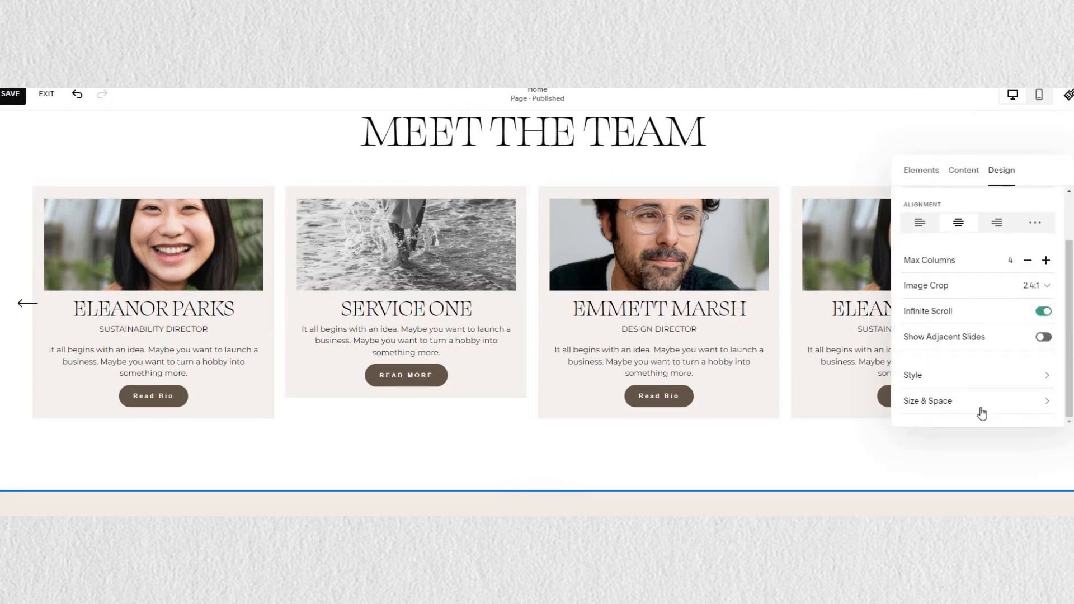
Open the carousel's size and spacing settings and try the Inset layout and smaller media and content widths, keeping Full, L and L.
left_click(935, 402)
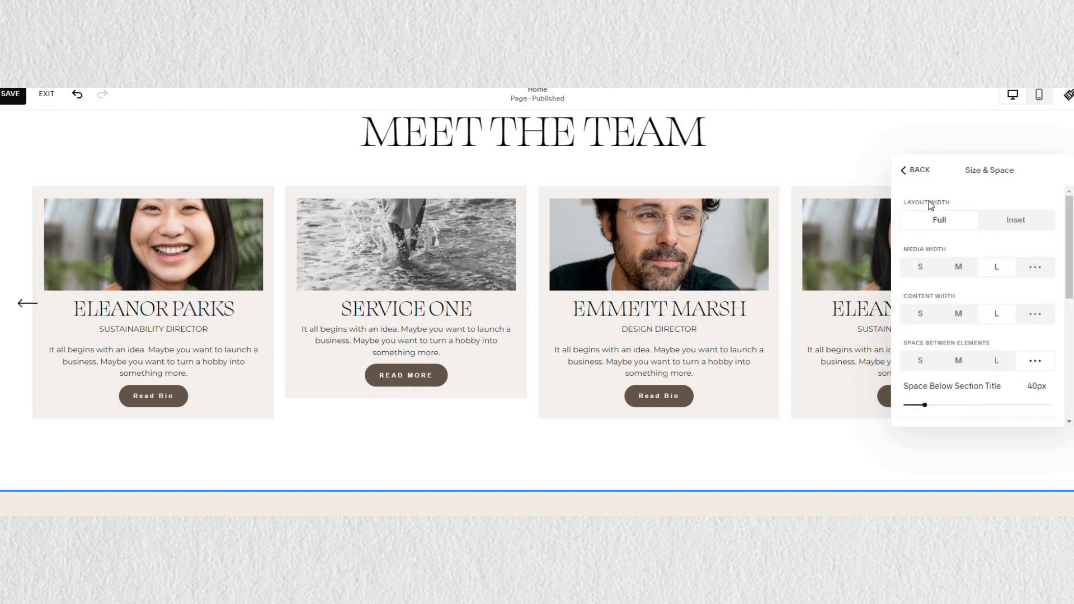
left_click(1012, 223)
left_click(959, 269)
left_click(921, 269)
left_click(960, 269)
left_click(997, 269)
left_click(960, 317)
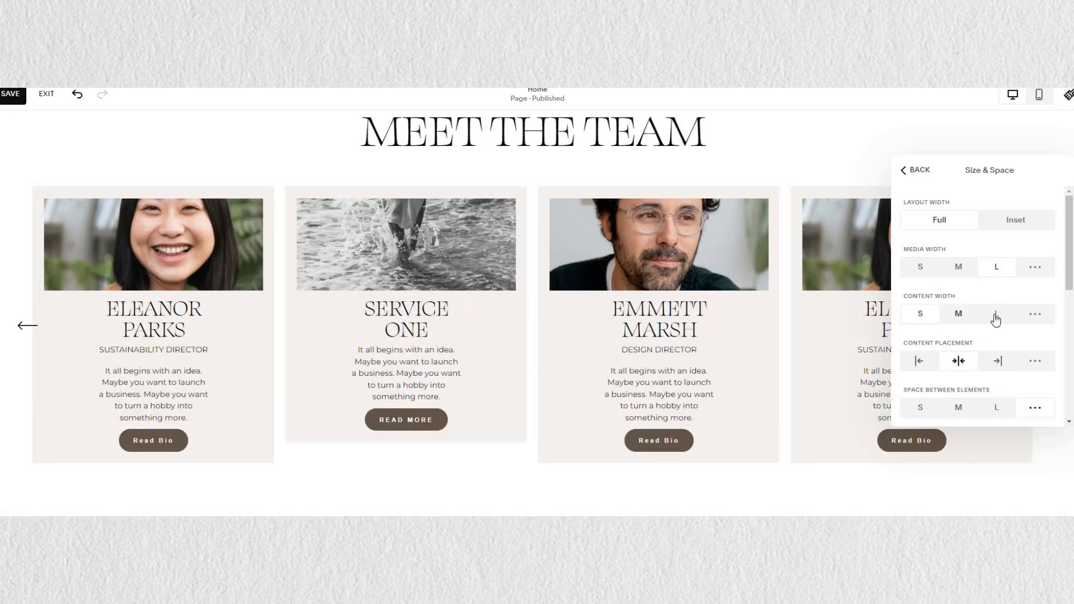
left_click(995, 317)
Set the space below the carousel's section title to 30 px and slightly increase the space between image and text.
scroll(982, 235, "down", 1)
scroll(981, 235, "down", 1)
left_click_drag(924, 290, 920, 290)
left_click_drag(909, 334, 915, 335)
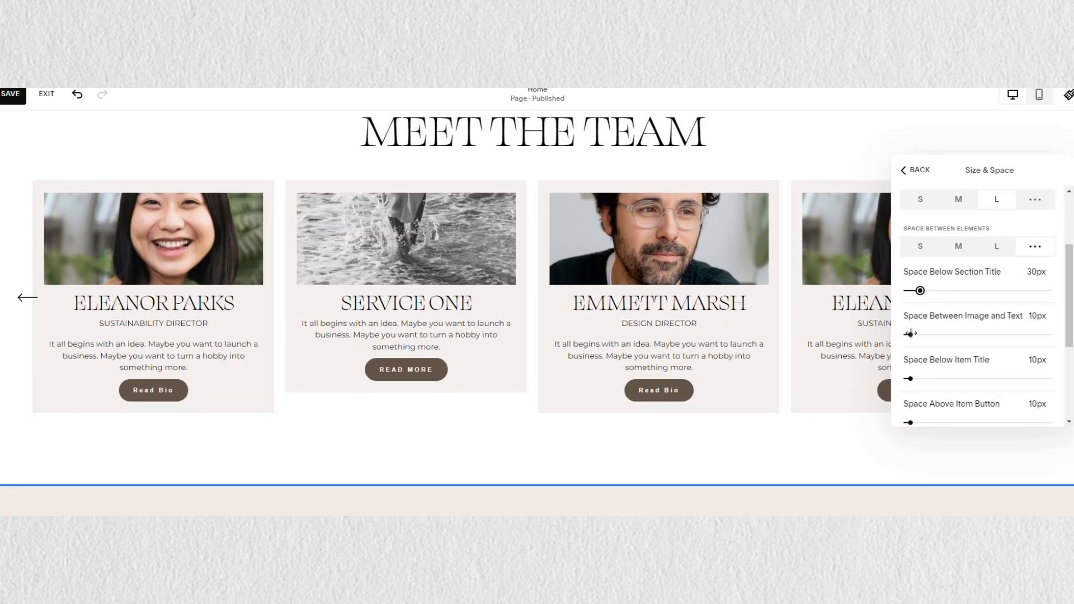
Set the space below item titles to 36 px and above item buttons to 35 px, with S spacing between slides.
left_click_drag(911, 379, 923, 378)
scroll(954, 352, "down", 2)
left_click_drag(910, 307, 922, 307)
scroll(945, 309, "down", 1)
left_click(996, 308)
left_click(921, 309)
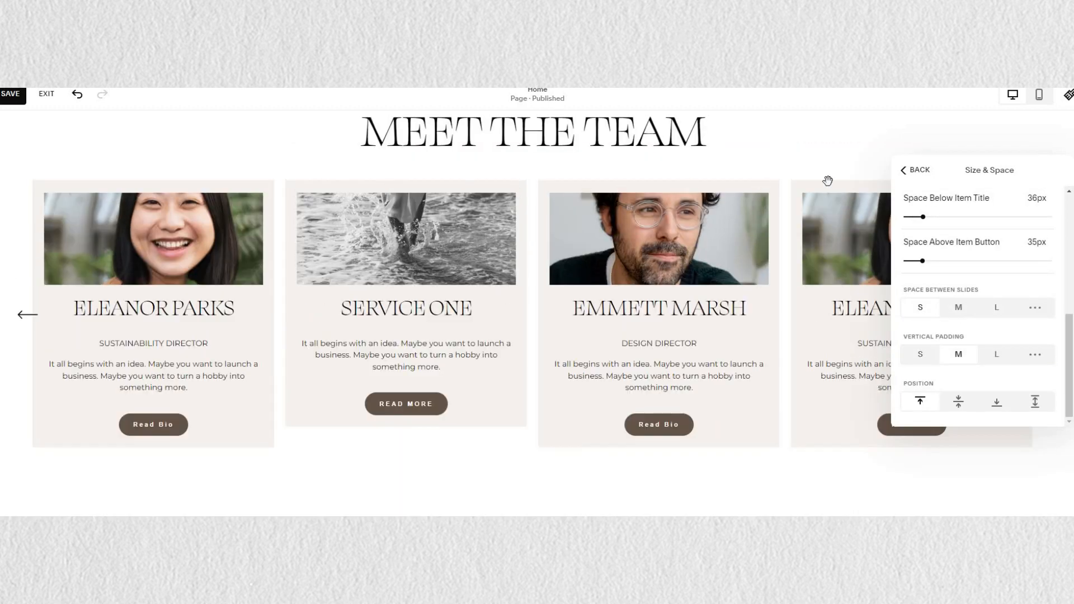
Try the middle and bottom card positions, set the cards to stretch to equal height, and swipe through the carousel.
left_click(958, 402)
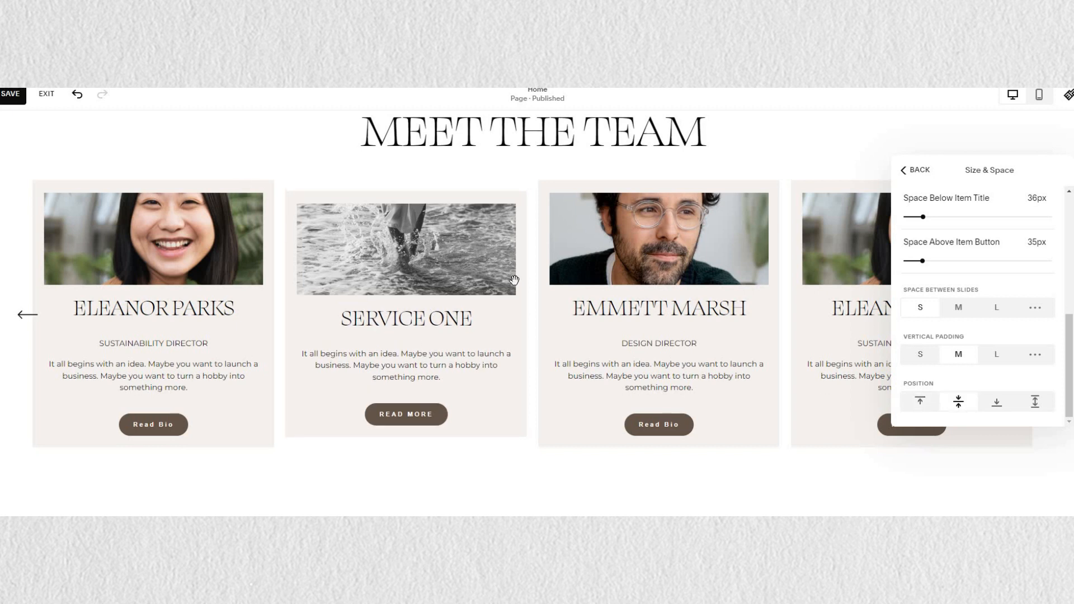
left_click(996, 403)
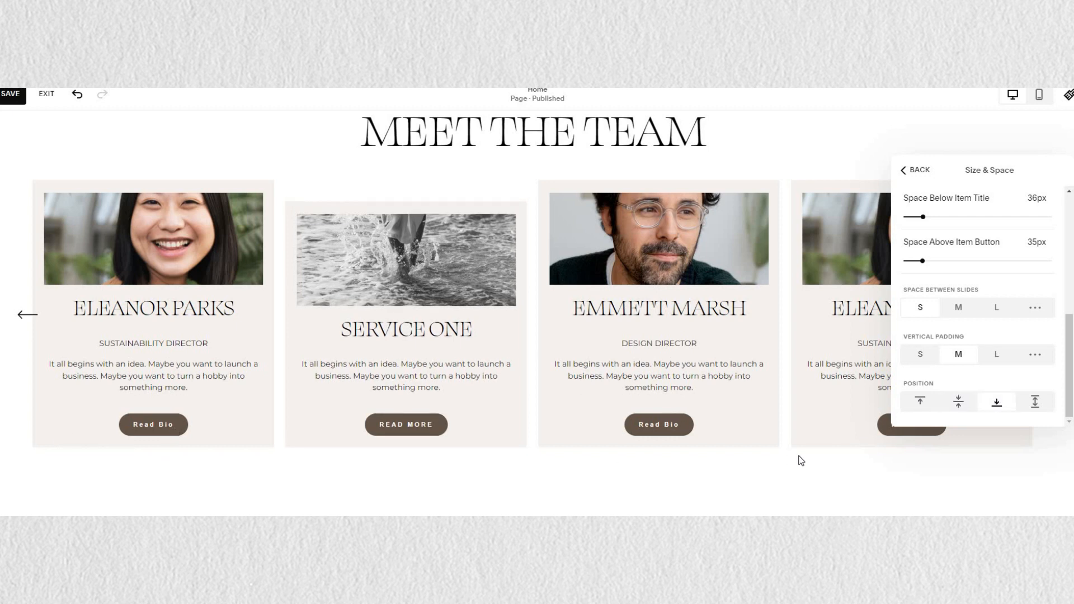
left_click(1034, 403)
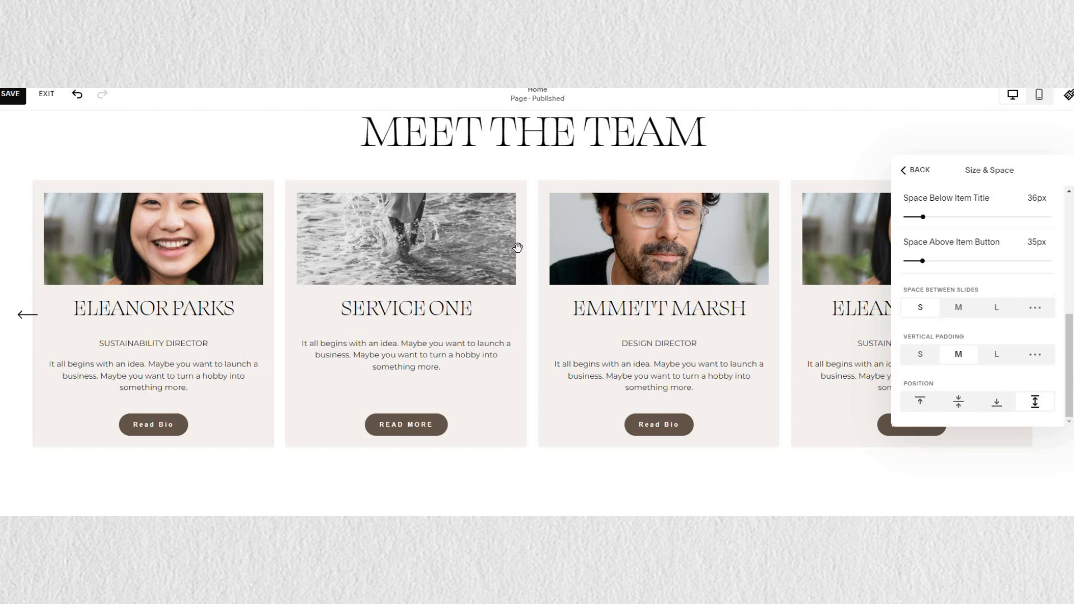
left_click_drag(622, 318, 472, 332)
left_click_drag(935, 329, 899, 331)
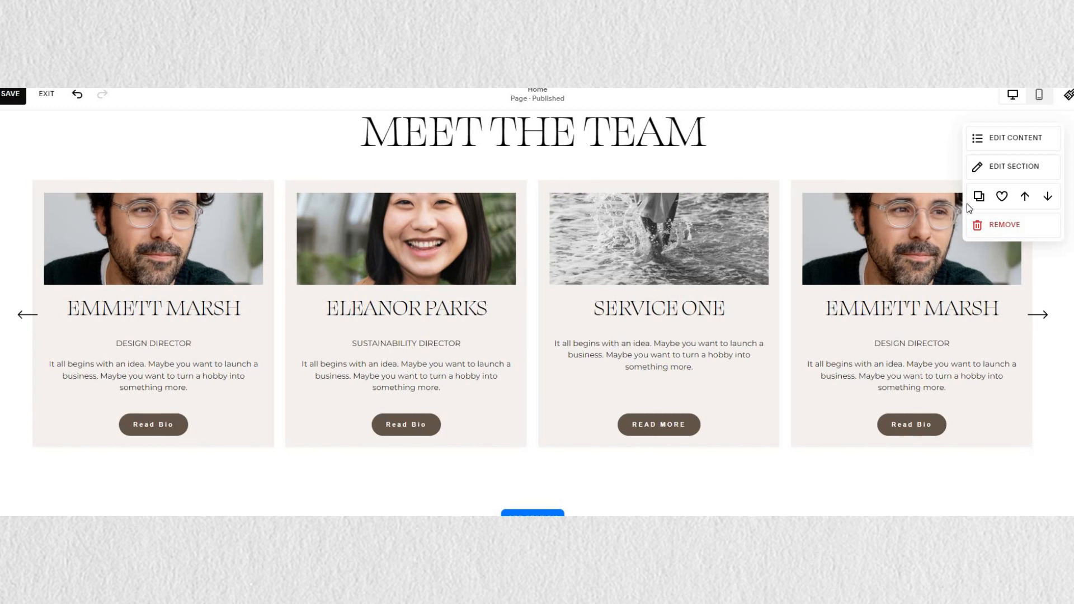
Change the team section's layout to Banner Slideshow with centered alignment, and turn off adjacent slides.
left_click(976, 145)
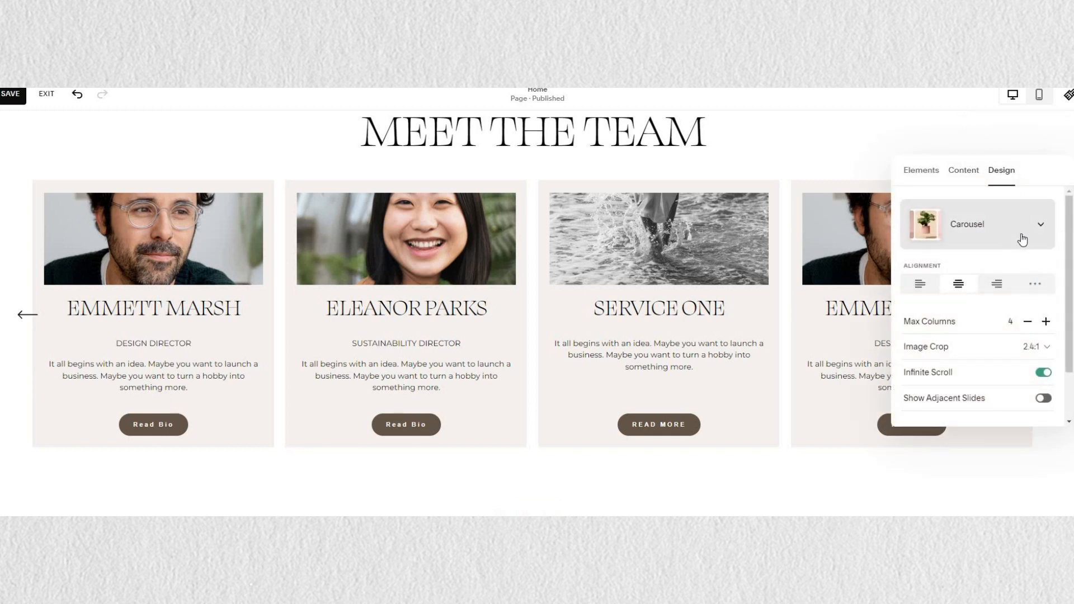
left_click(1013, 238)
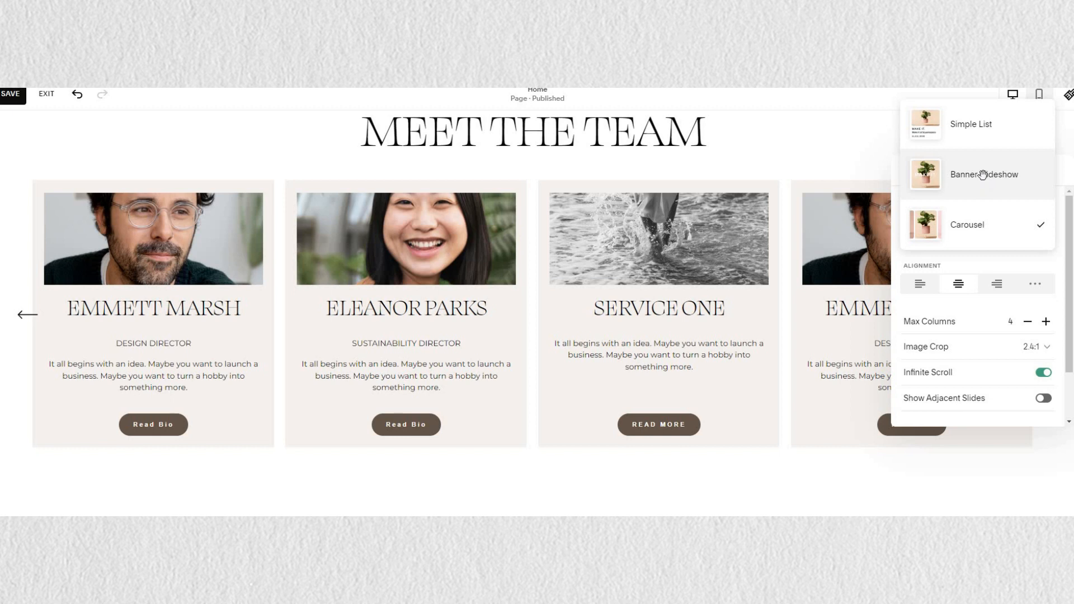
left_click(967, 183)
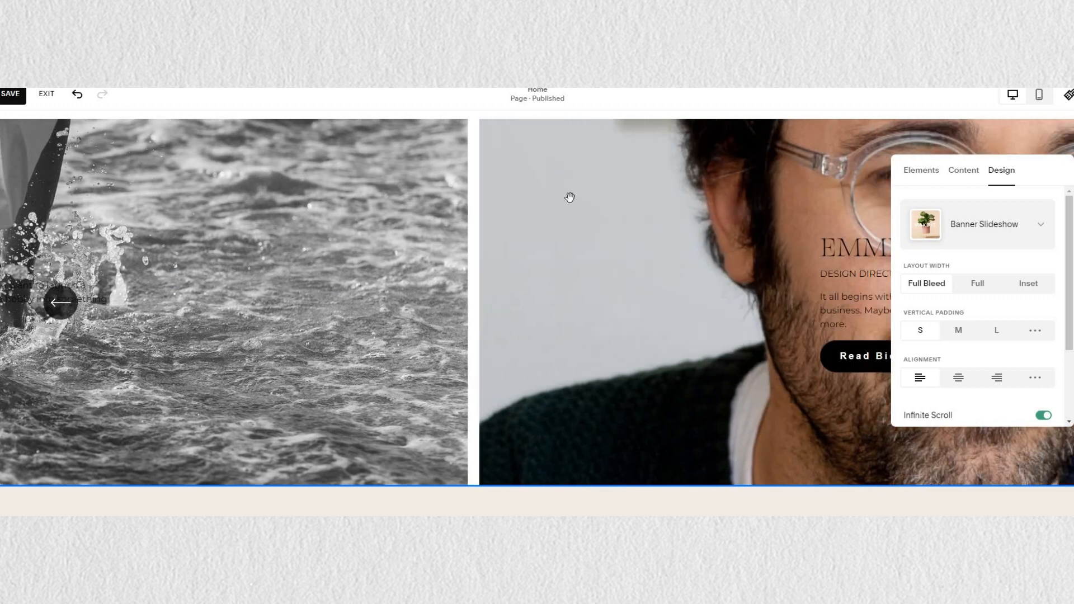
left_click(757, 249)
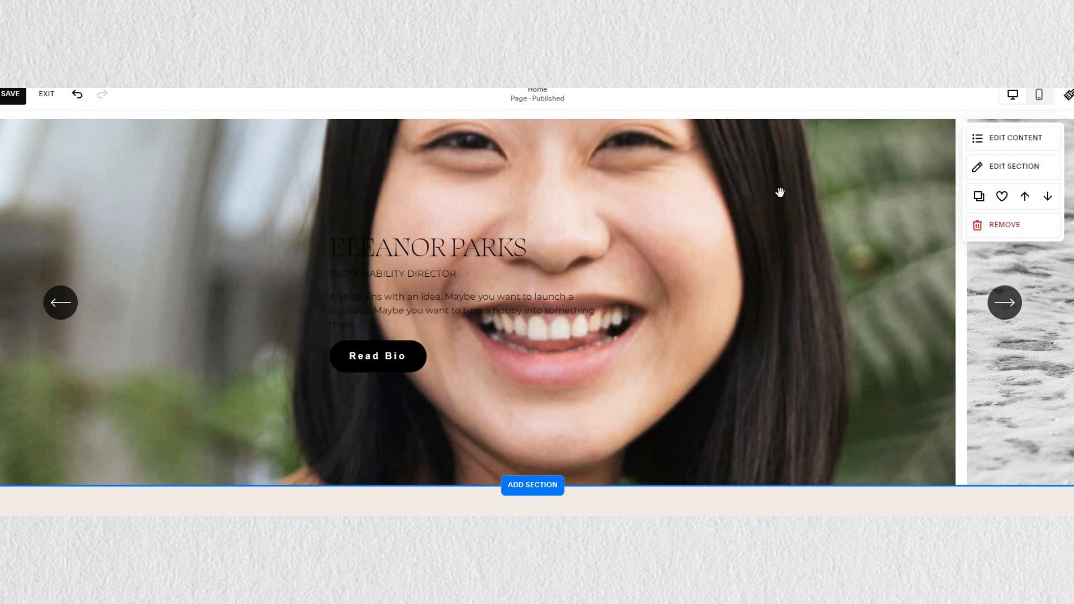
left_click(1043, 337)
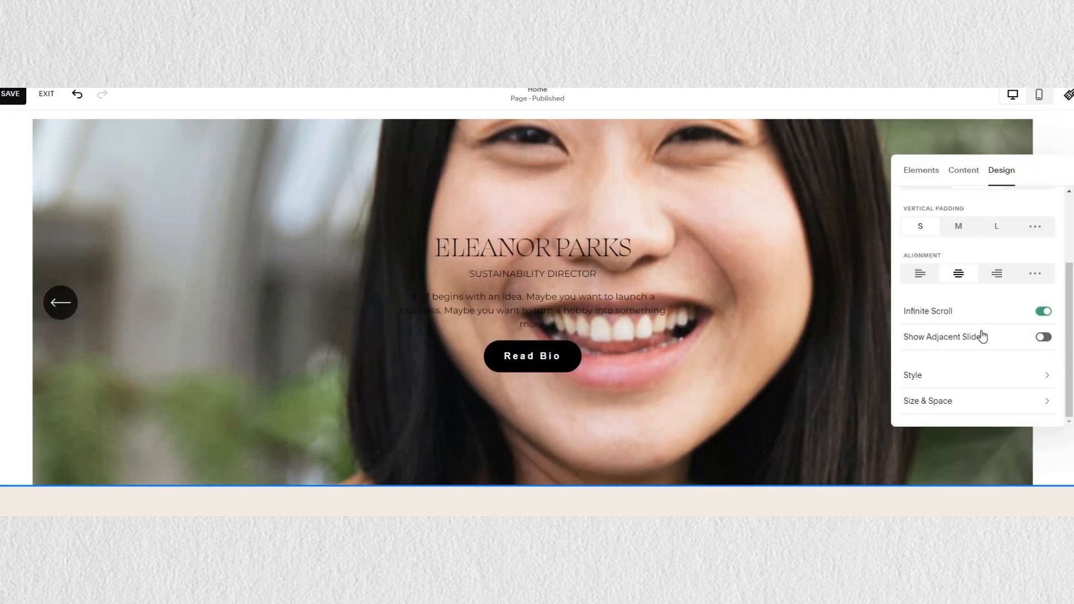
Compare the Full Bleed and Inset layout widths on the banner slideshow and set it to Full Bleed.
scroll(947, 250, "up", 1)
left_click(927, 236)
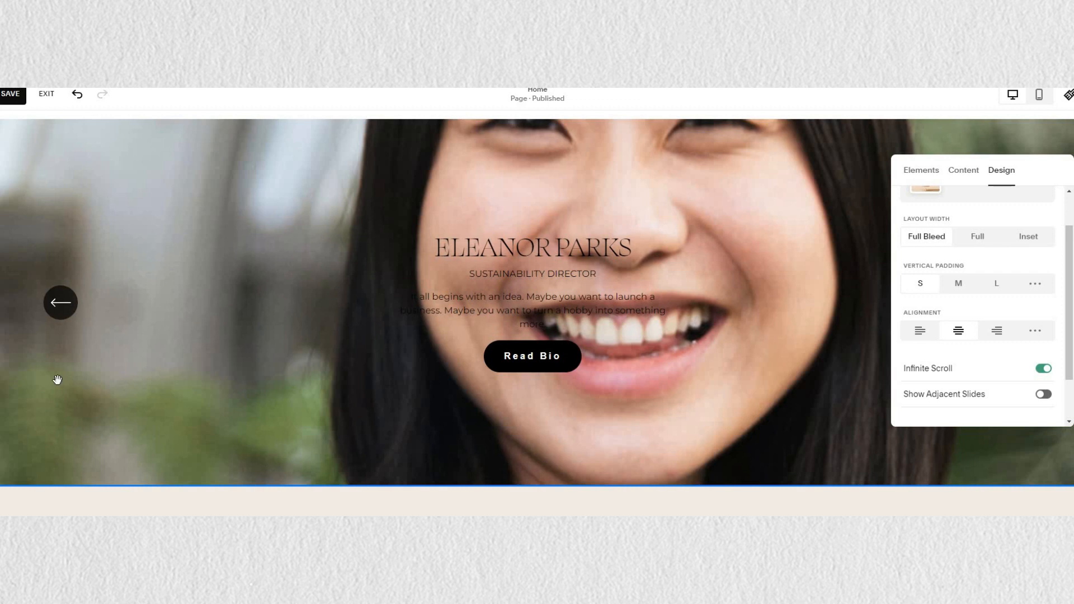
left_click(1038, 246)
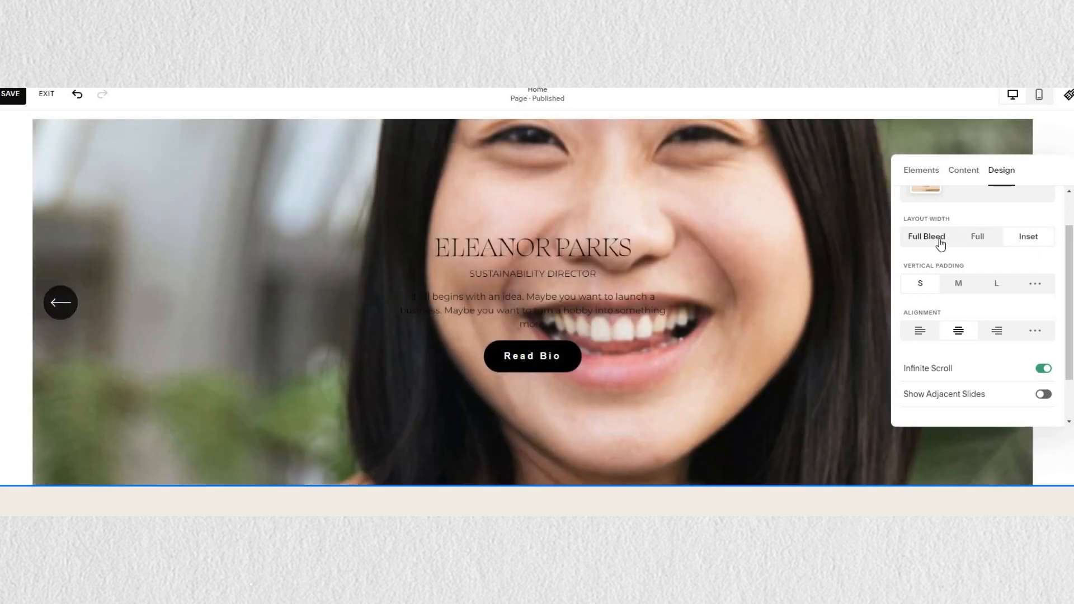
left_click(939, 243)
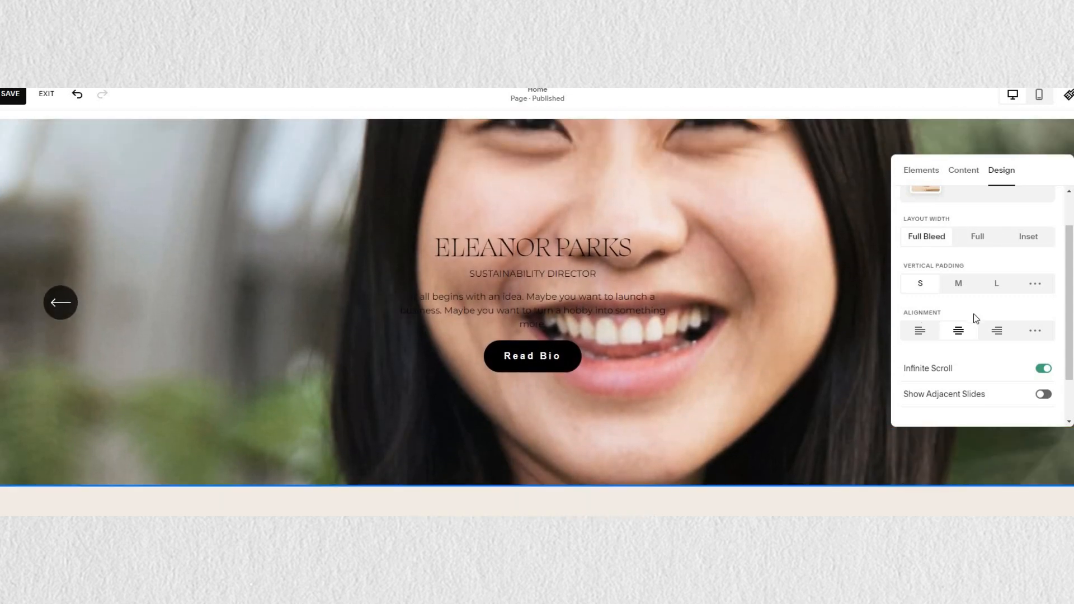
Set the slideshow's item title size to 3.8rem and turn on the card behind the slide text.
scroll(982, 327, "down", 1)
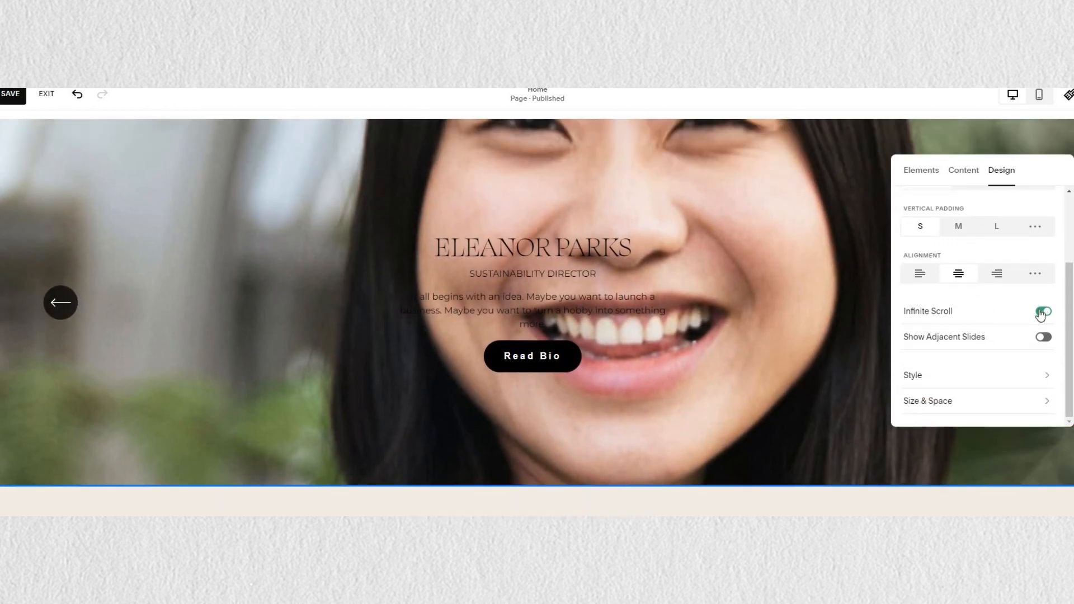
left_click(951, 360)
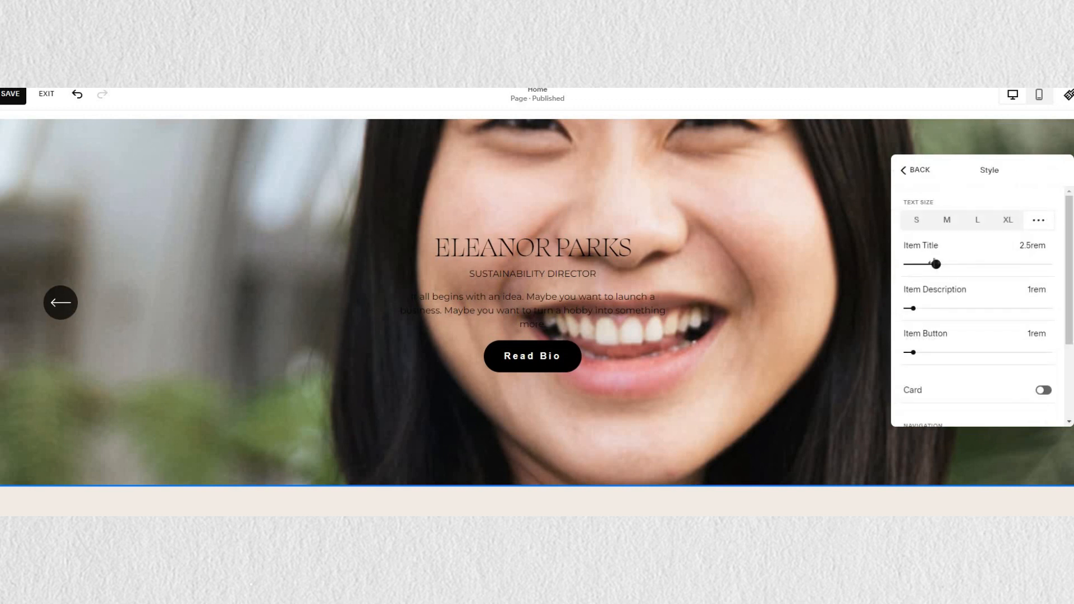
left_click_drag(928, 264, 954, 264)
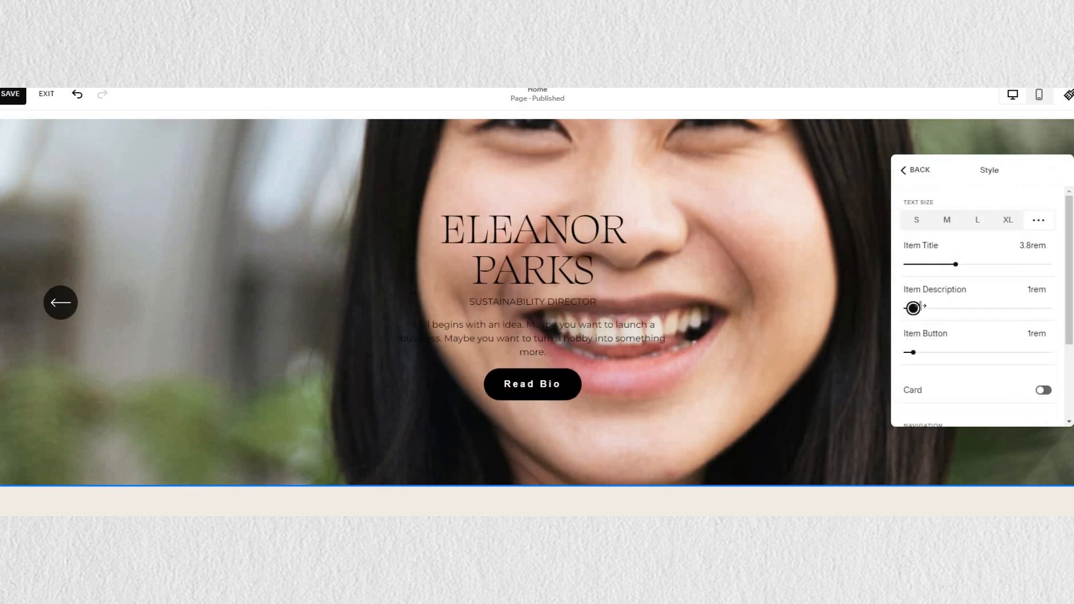
scroll(968, 347, "down", 2)
left_click(1043, 275)
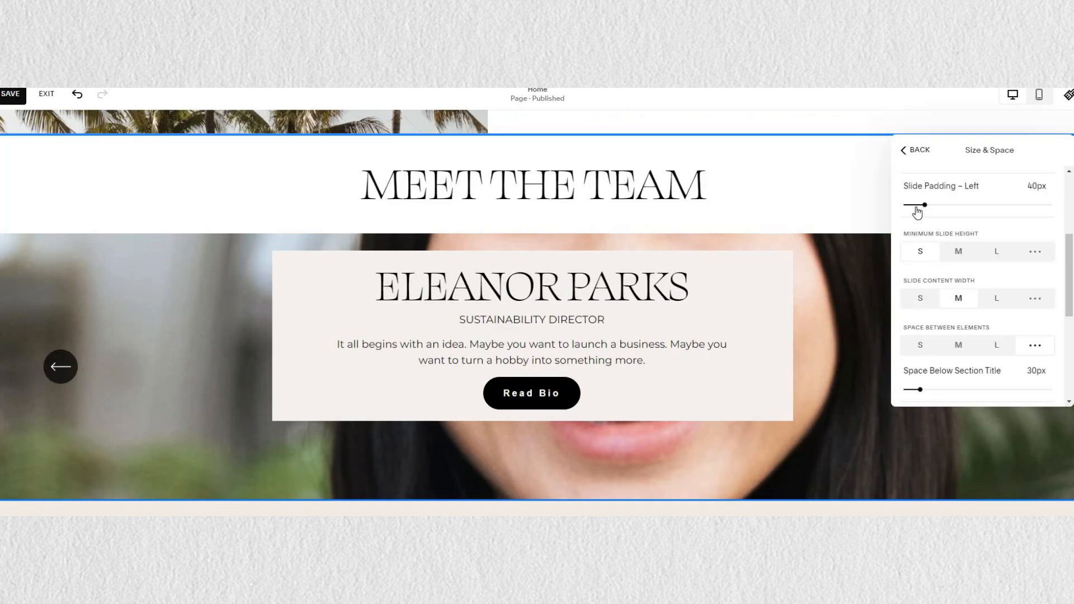
Review the slideshow's slide padding, height and content width settings, and increase the spacing between its slide elements.
scroll(951, 280, "up", 2)
scroll(937, 315, "down", 5)
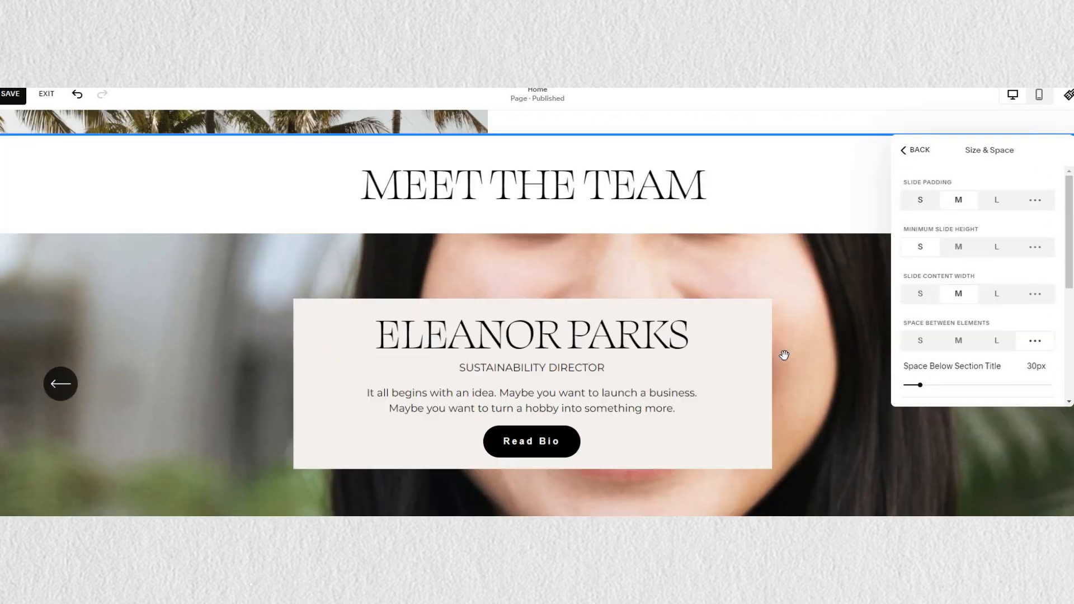
scroll(937, 314, "down", 1)
left_click_drag(910, 256, 921, 256)
left_click_drag(910, 301, 924, 301)
scroll(925, 302, "down", 1)
Change the team section's layout to Simple List and compare the Content First order, keeping Media First.
left_click(945, 340)
left_click(974, 336)
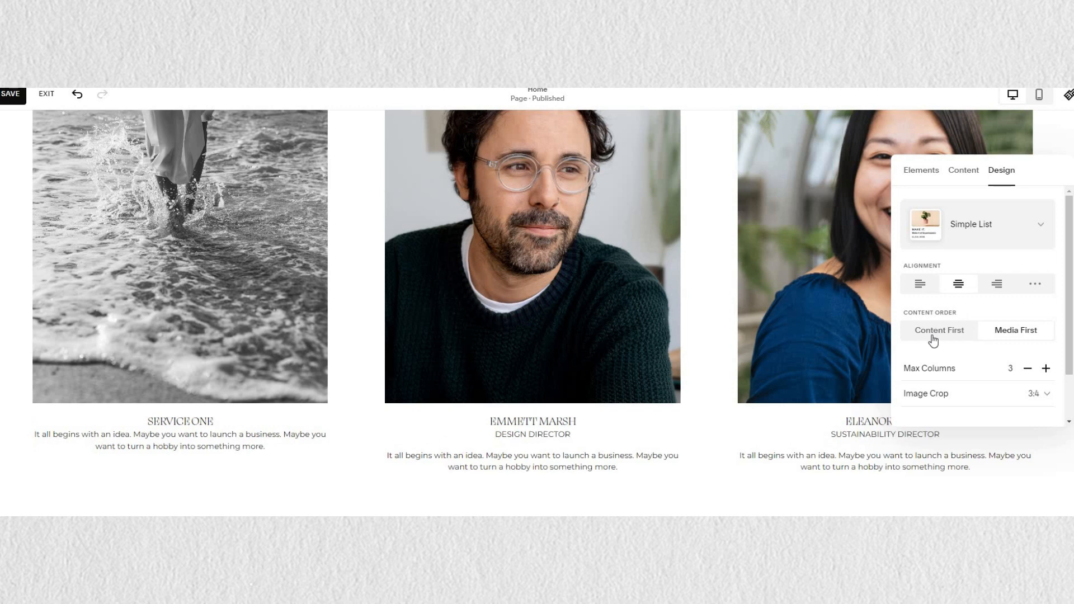
left_click(934, 335)
left_click(1003, 333)
scroll(1025, 318, "down", 1)
Try a single column for the team list, move the settings window aside, and set the maximum columns to 4.
left_click(1028, 319)
left_click(1028, 319)
left_click_drag(1037, 170, 134, 125)
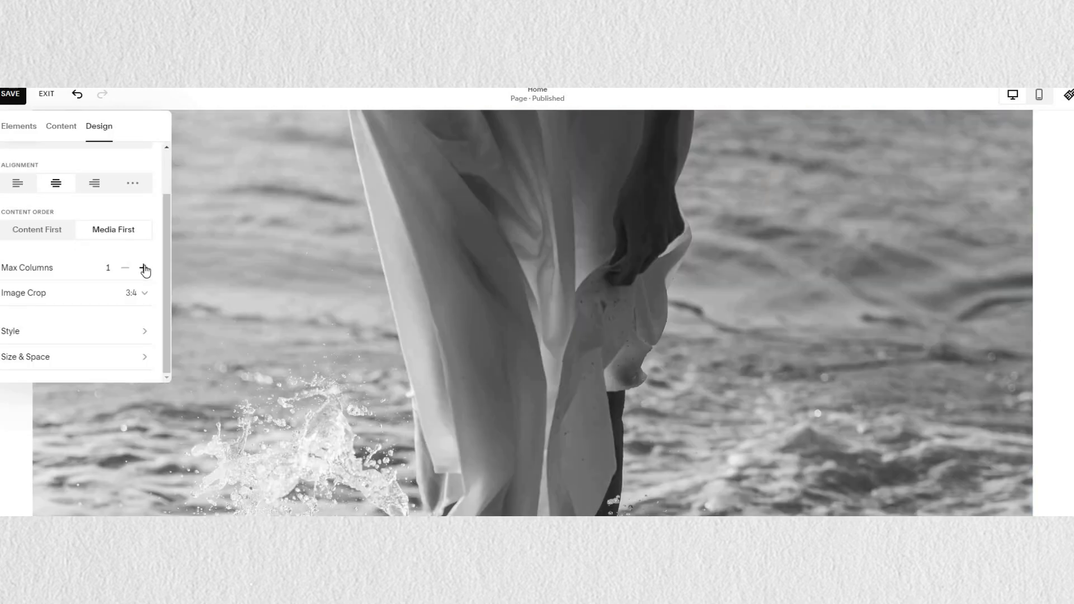
left_click(144, 270)
left_click(143, 269)
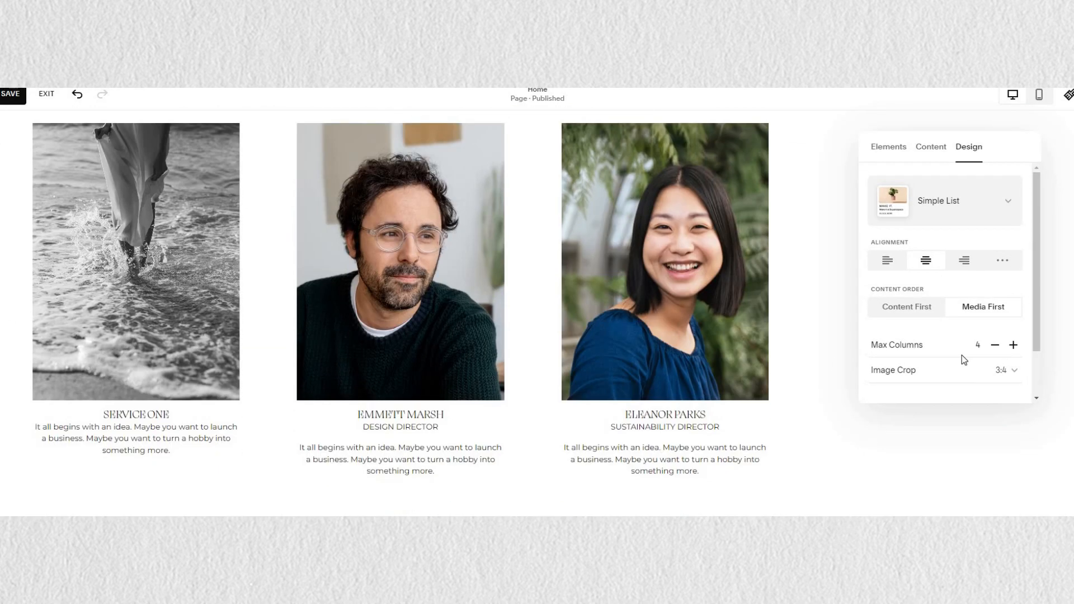
Set the team list's image crop to a circle.
scroll(962, 358, "down", 2)
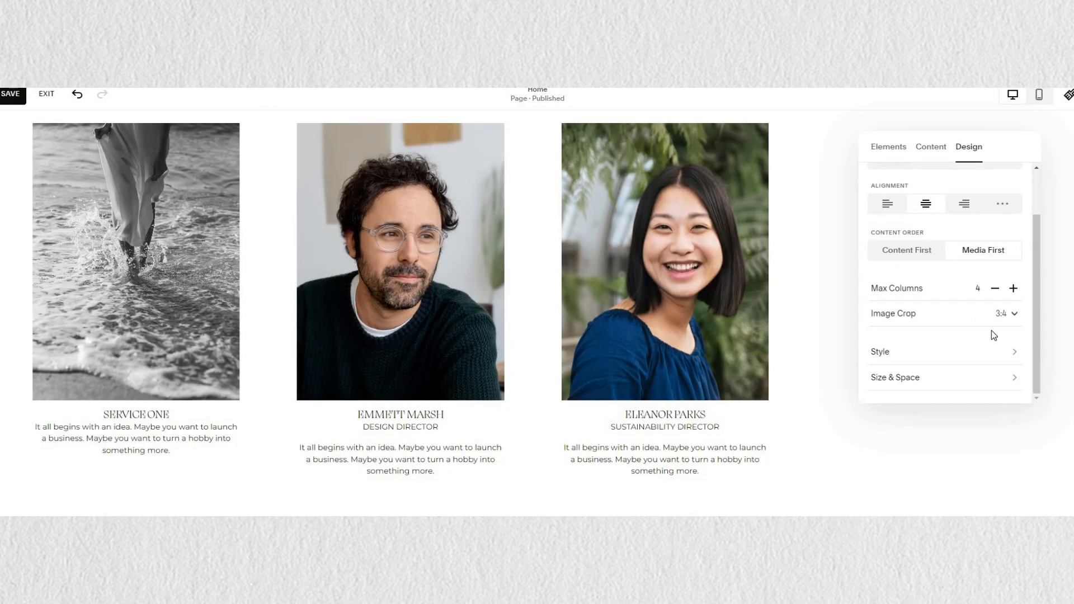
left_click(1001, 315)
left_click(905, 388)
Turn on cards for the team list items and increase the cards' bottom padding.
left_click(999, 352)
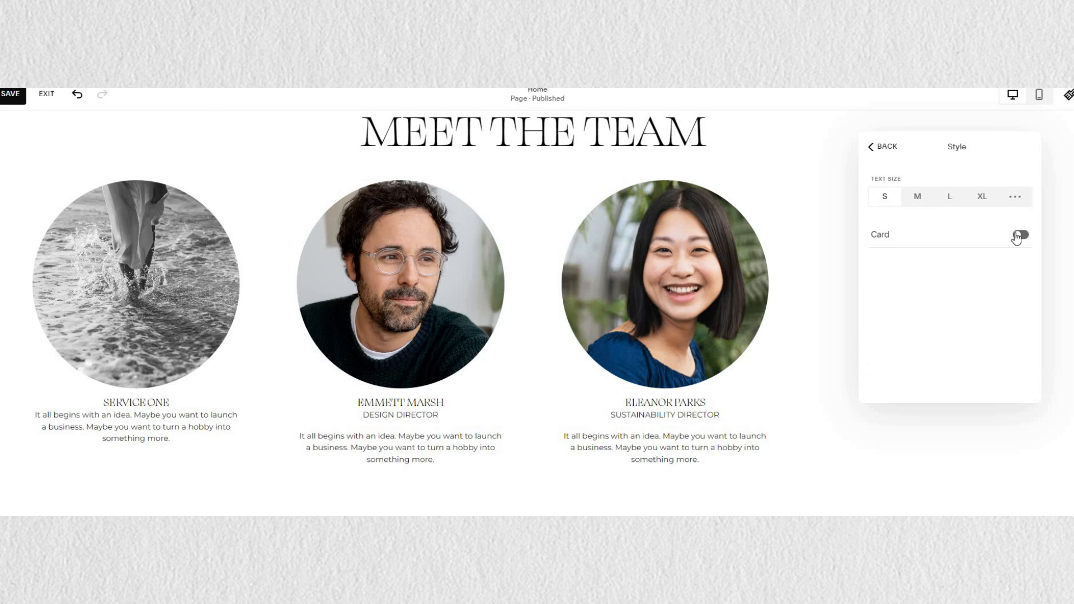
left_click(1010, 235)
scroll(906, 348, "down", 2)
left_click_drag(882, 290, 930, 290)
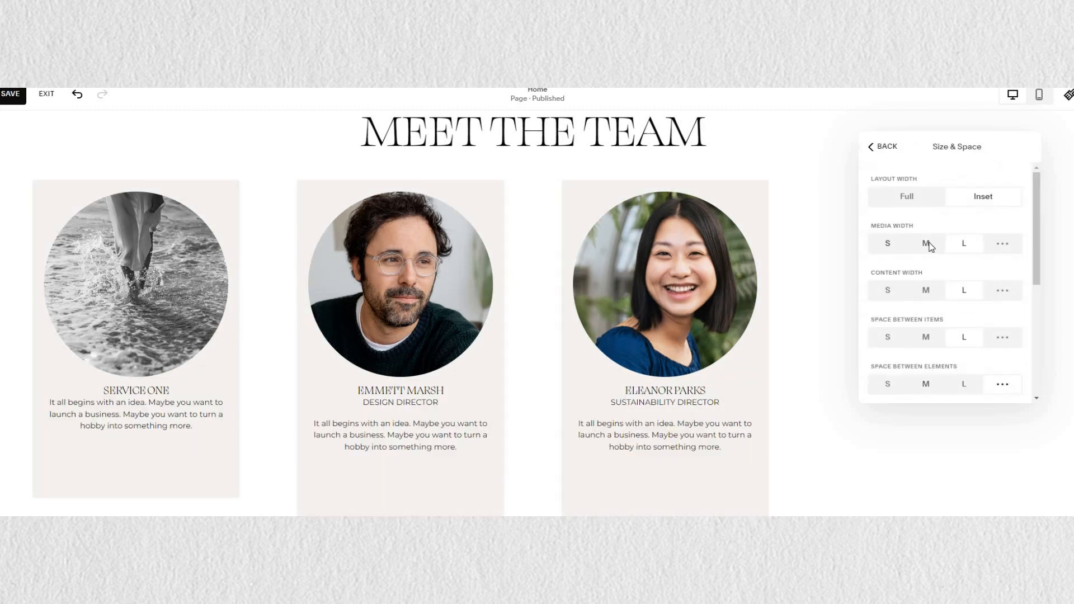
Adjust the list's section title, image and item title spacing, and stretch the cards to equal height.
scroll(930, 247, "down", 2)
left_click_drag(888, 314, 885, 314)
left_click_drag(878, 358, 892, 357)
scroll(892, 358, "down", 2)
left_click_drag(876, 284, 889, 284)
left_click(1002, 380)
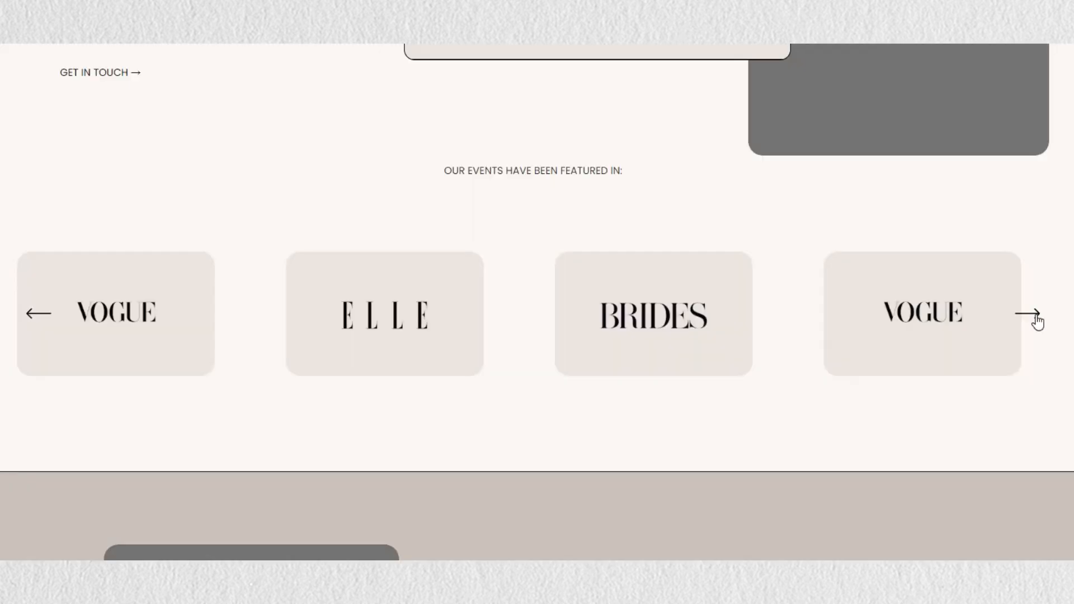
Advance the logo carousel and the quote slideshow on the example pages to view how they scroll.
left_click(1034, 316)
left_click(1035, 315)
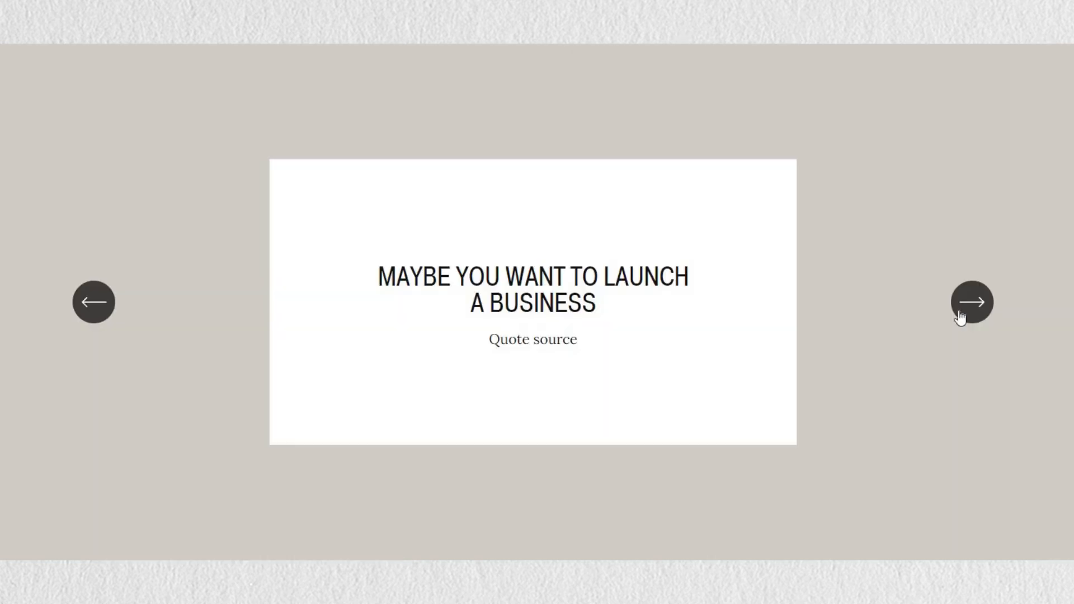
left_click(960, 316)
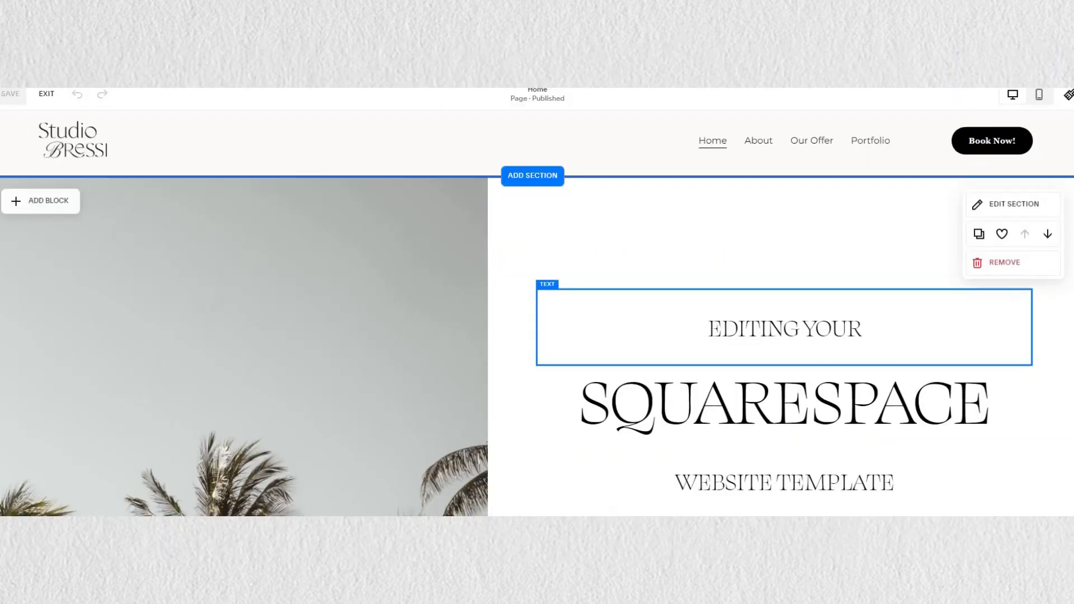
Add a six-image grid gallery from the Images sections below Meet the Team and open its gallery for editing.
scroll(543, 347, "down", 10)
scroll(543, 348, "down", 2)
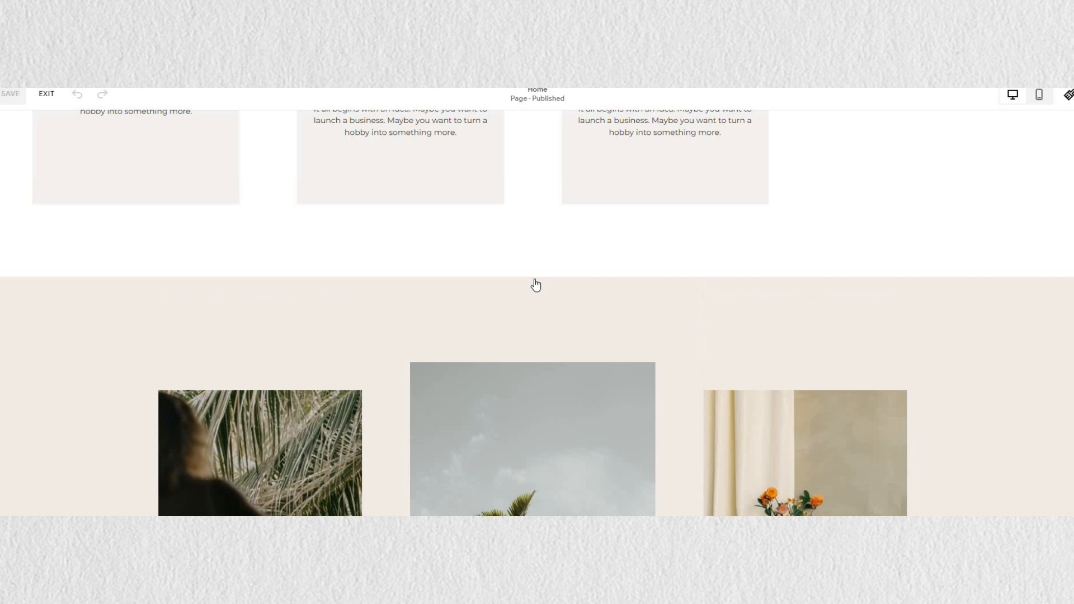
left_click(532, 283)
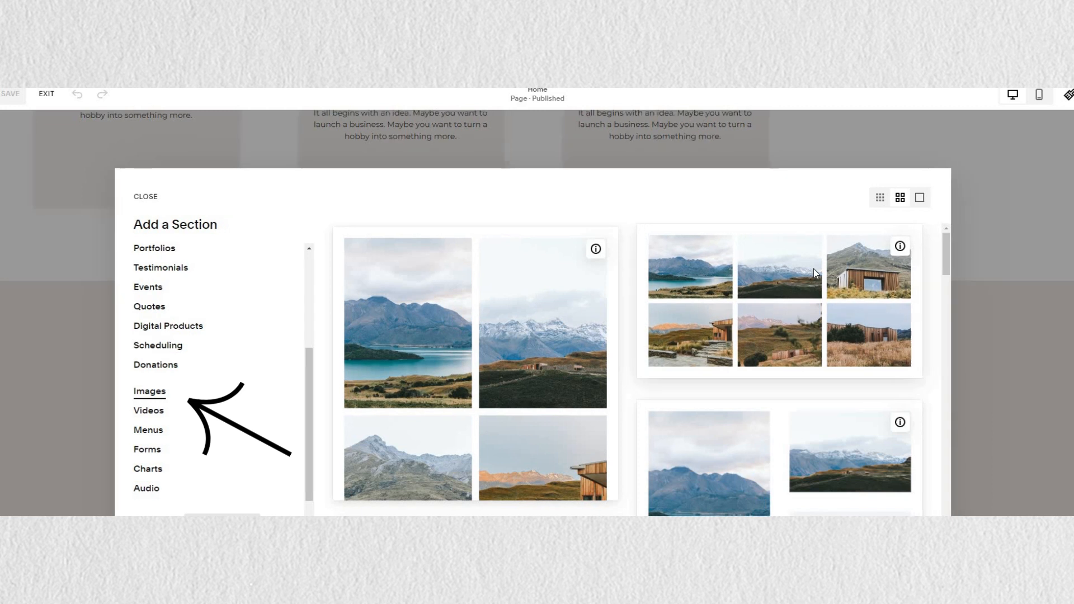
left_click(813, 269)
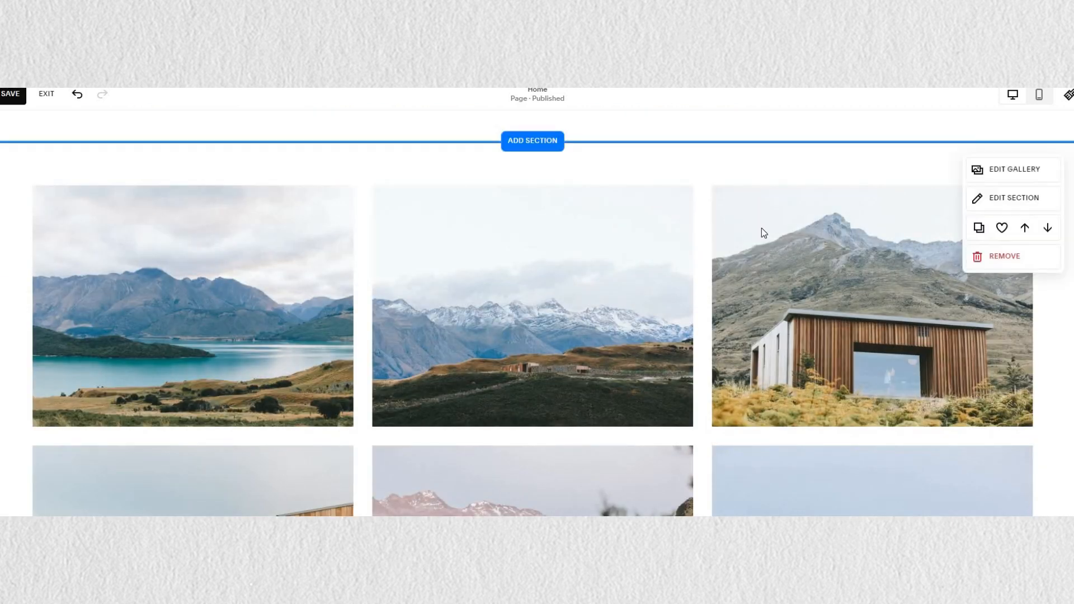
scroll(761, 227, "down", 2)
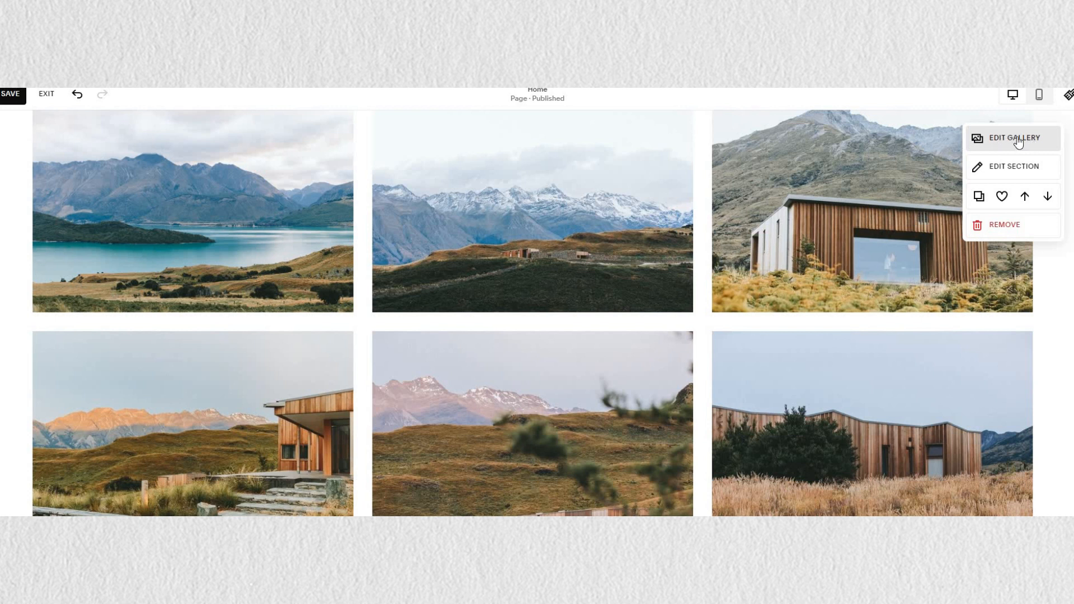
left_click(987, 139)
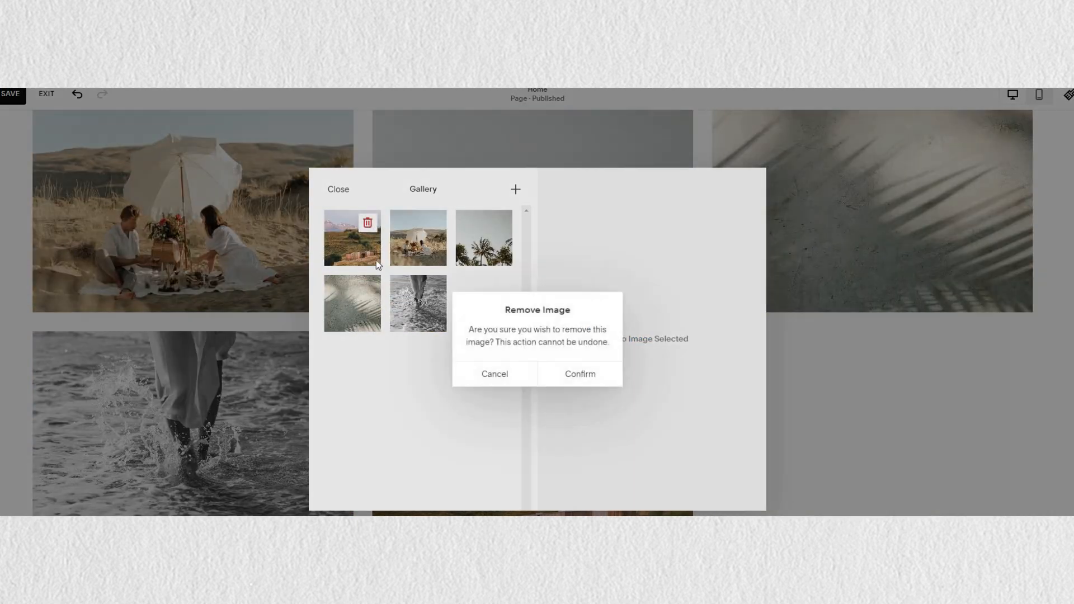
Remove the first landscape image from the gallery and open the picnic image's description and link settings.
left_click(567, 376)
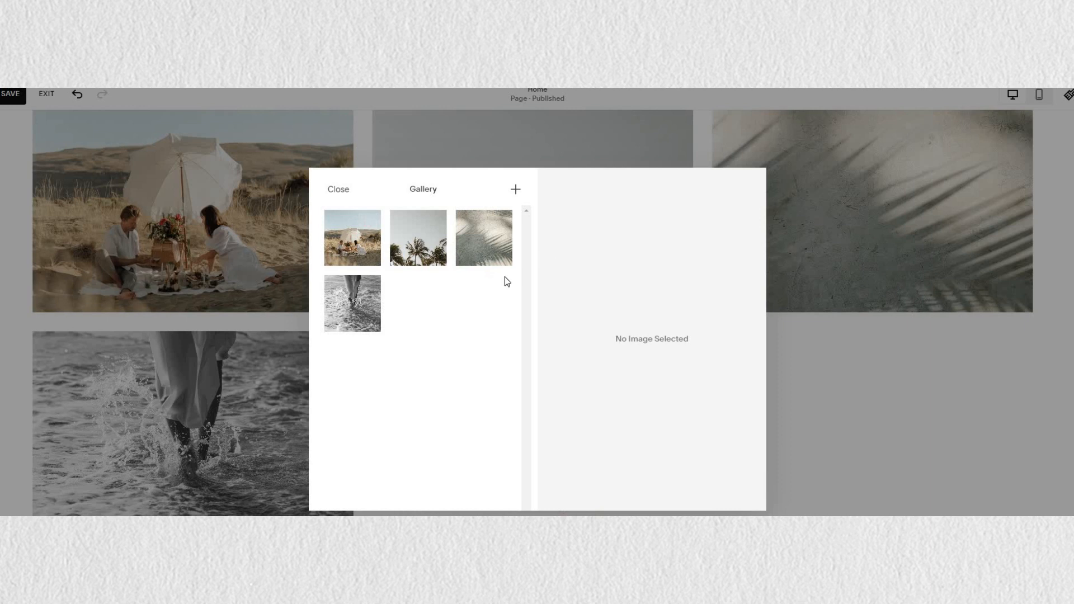
left_click(340, 250)
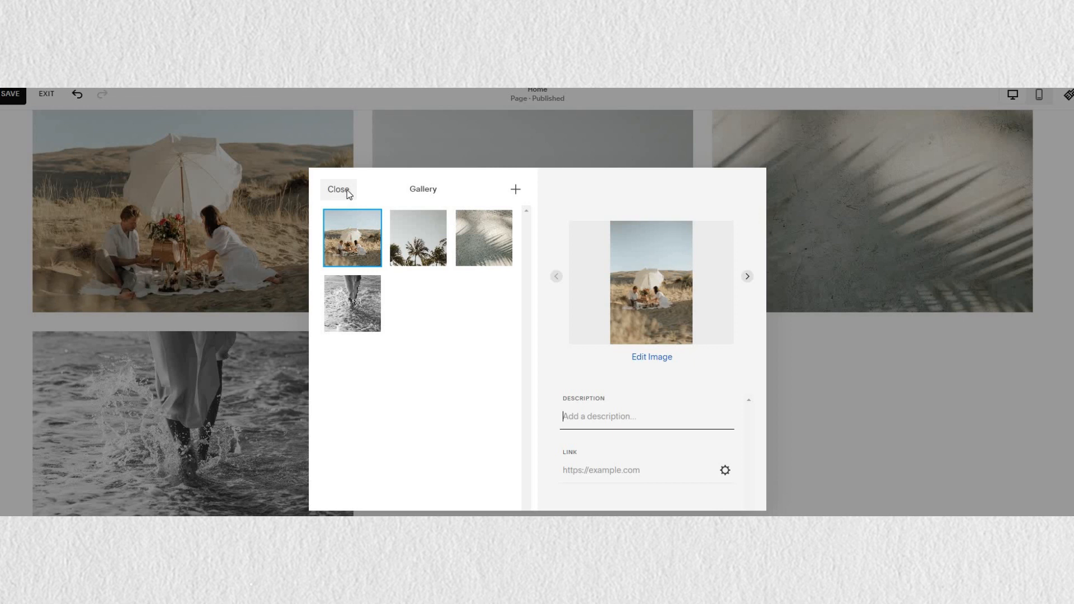
left_click(898, 233)
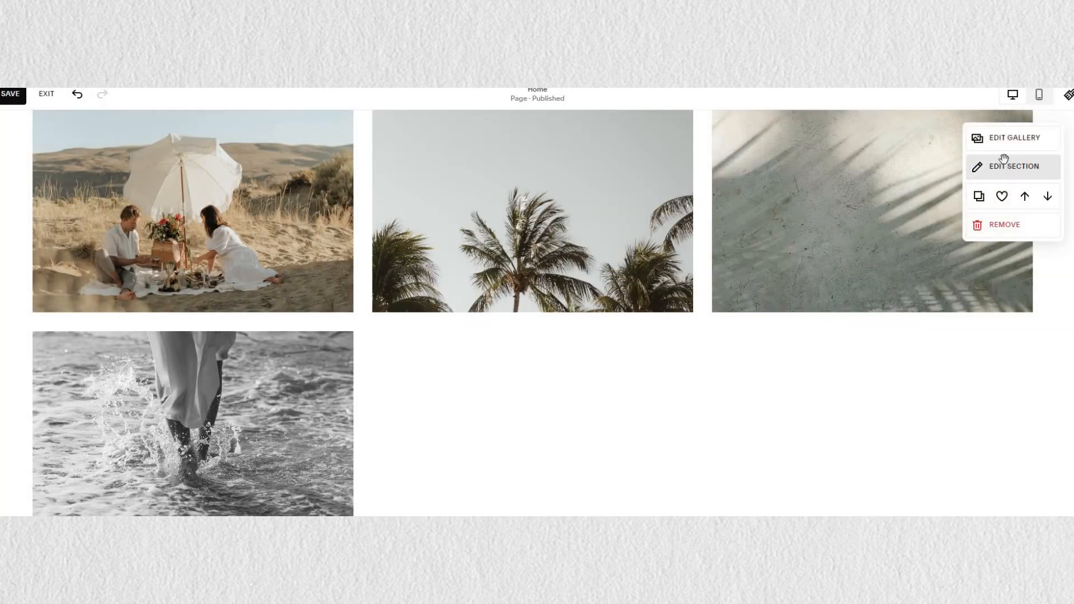
Edit the gallery section and try out the Grid: Strips and Grid: Masonry gallery types.
left_click(1003, 159)
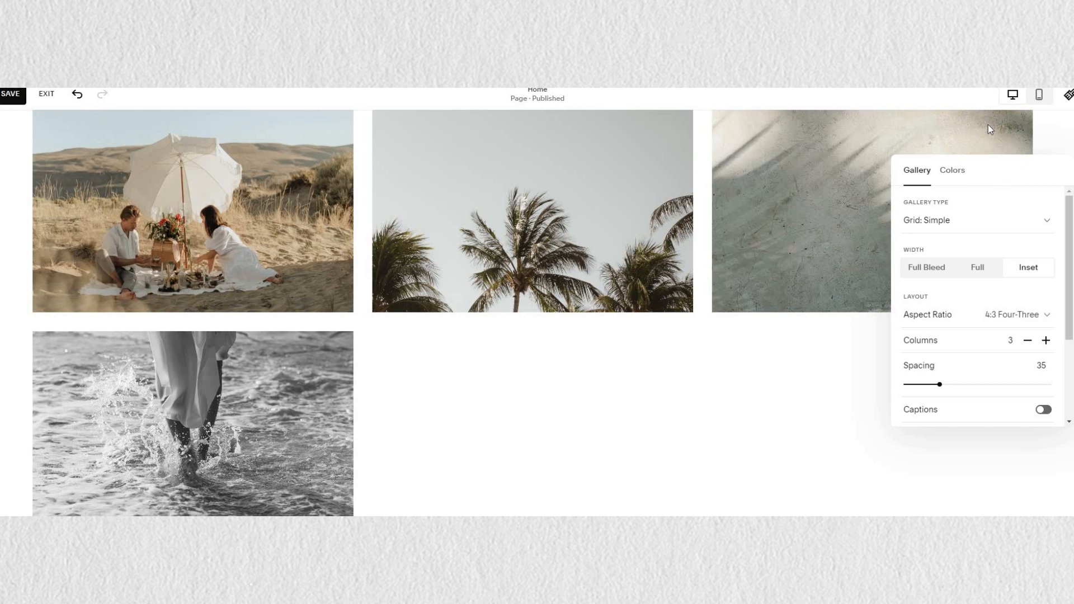
left_click(945, 223)
left_click(942, 240)
left_click(989, 156)
left_click(940, 175)
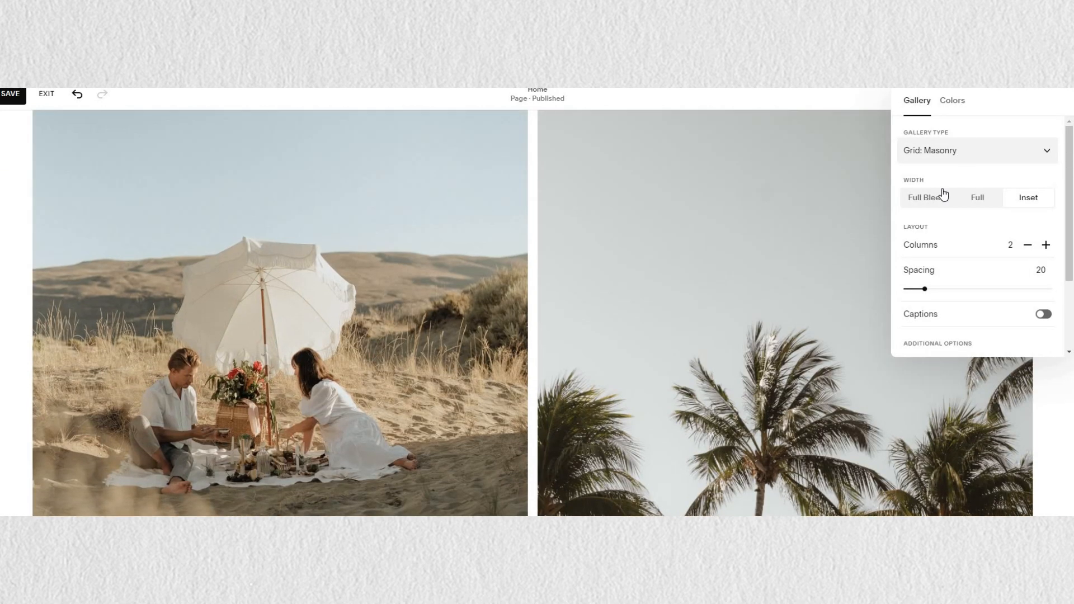
Try out the Slideshow: Simple and Slideshow: Full gallery types and page back through the slides.
left_click(976, 150)
left_click(945, 224)
left_click(984, 138)
left_click(980, 225)
left_click(937, 245)
left_click(11, 327)
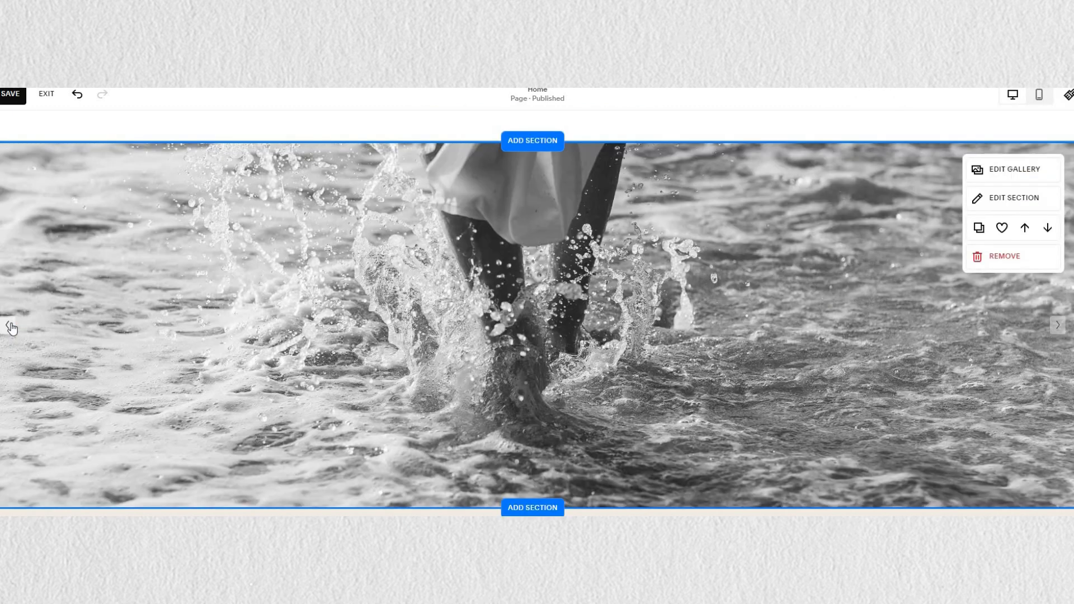
left_click(11, 327)
Switch the gallery type to Slideshow: Reel and move back through the reel's images.
left_click(1014, 169)
left_click(980, 249)
left_click(933, 201)
left_click(60, 270)
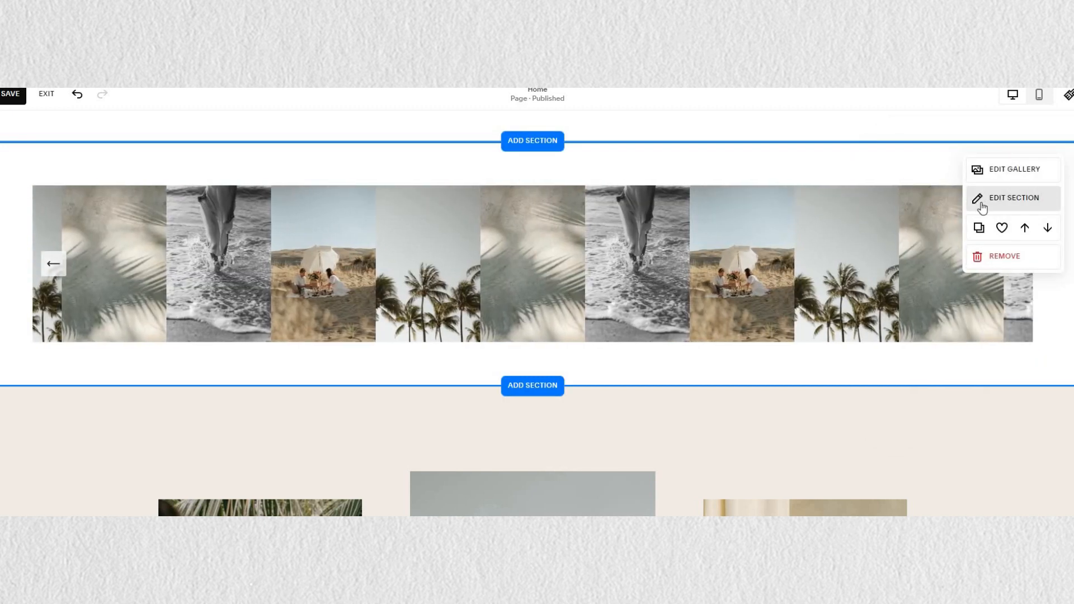
Set the reel's width to Full Bleed and its height to L, trying out the Below controls location.
left_click(980, 200)
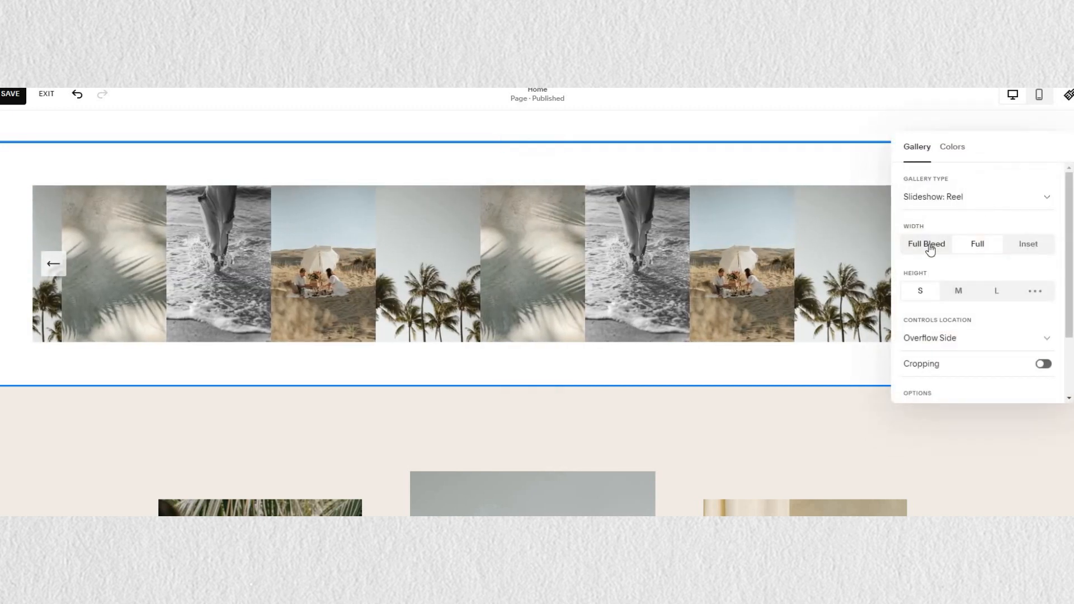
left_click(930, 246)
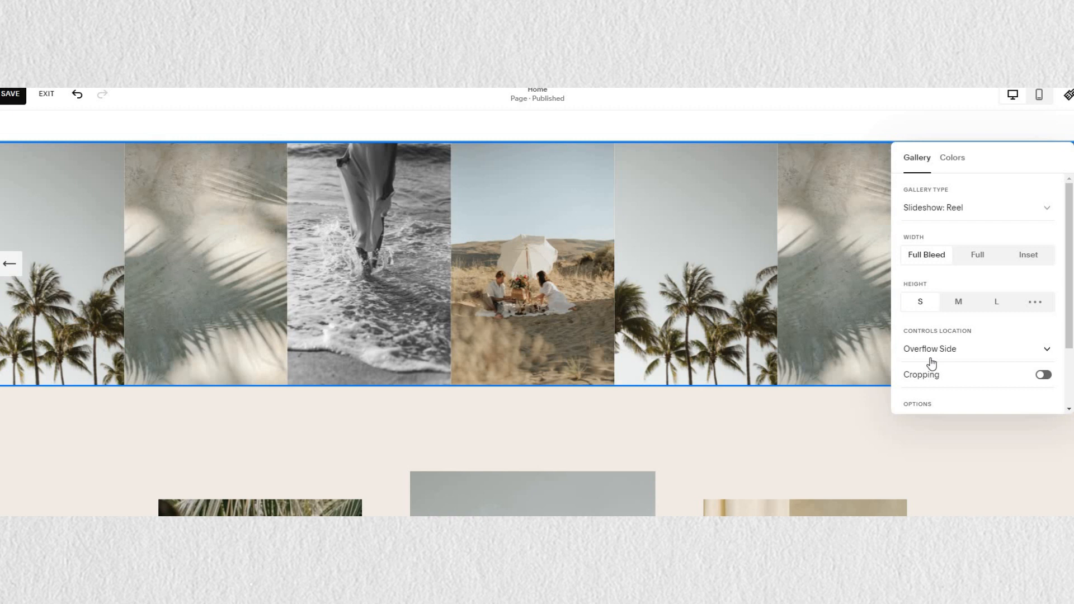
left_click(943, 359)
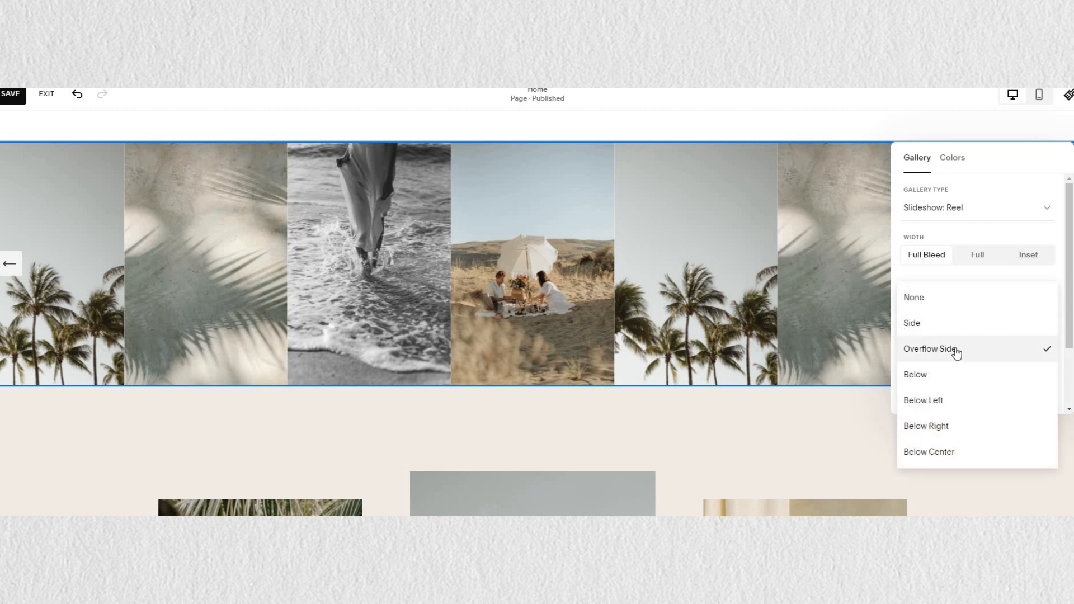
left_click(924, 378)
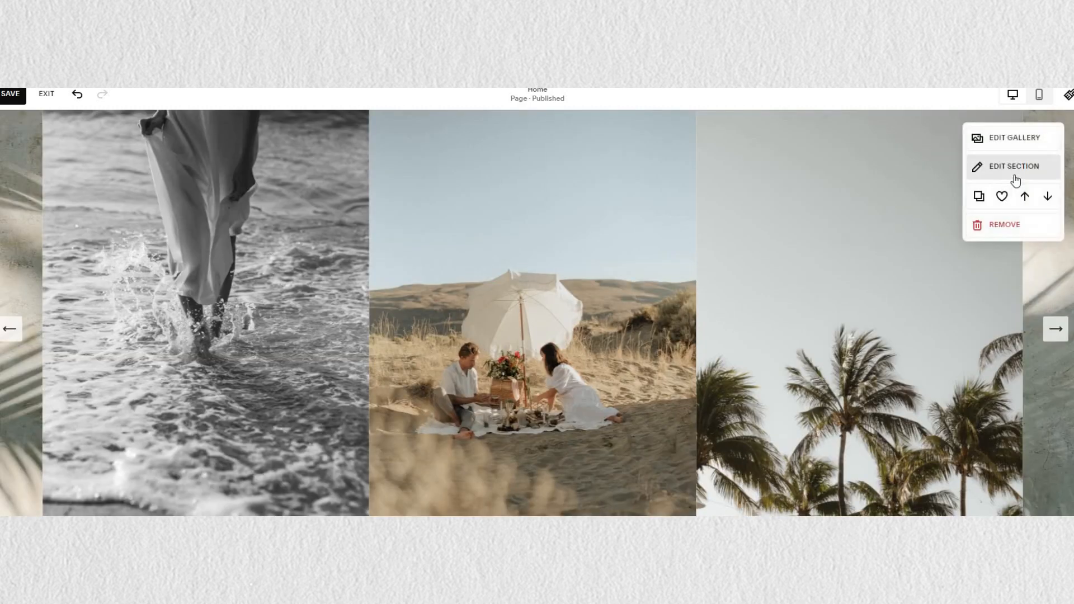
Change the gallery section's type to Slideshow: Full.
left_click(990, 167)
left_click(972, 213)
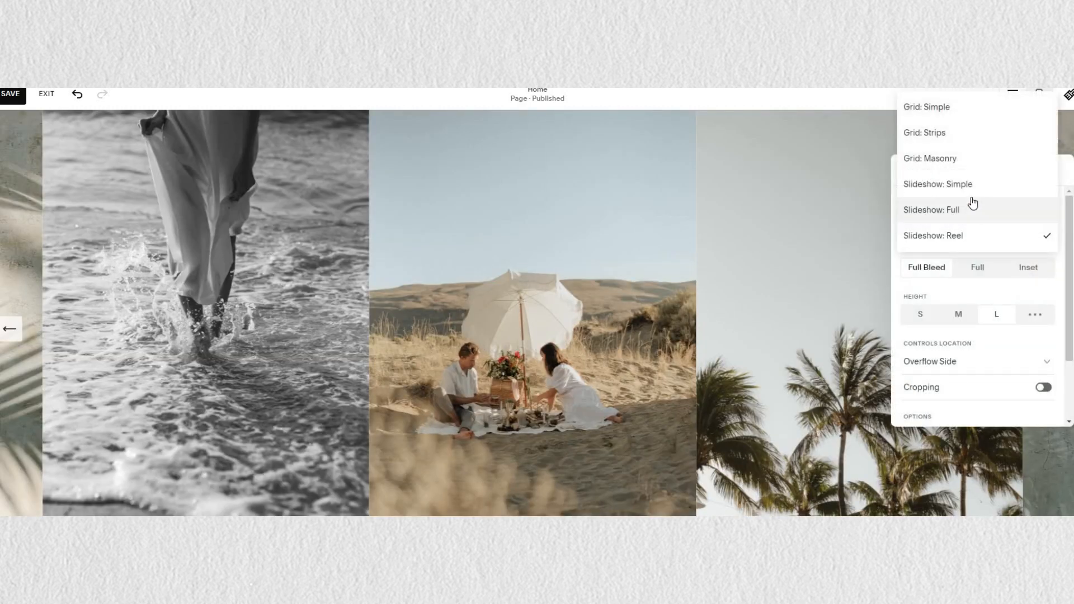
left_click(969, 213)
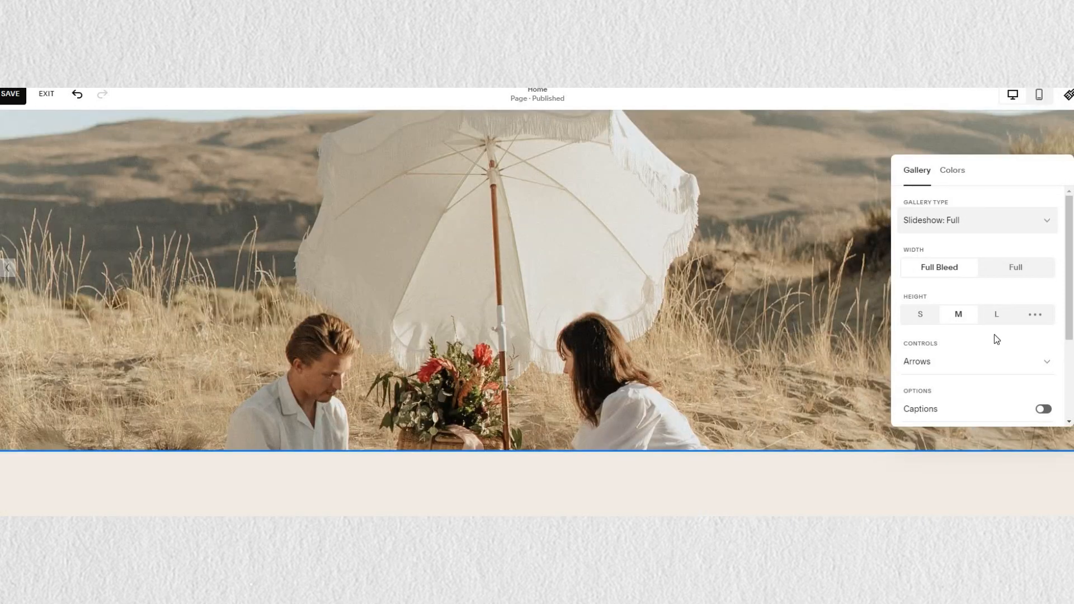
Turn on Autoplay for the full slideshow with a slide duration of 1.5 and set its animation to No Animation.
scroll(994, 339, "down", 3)
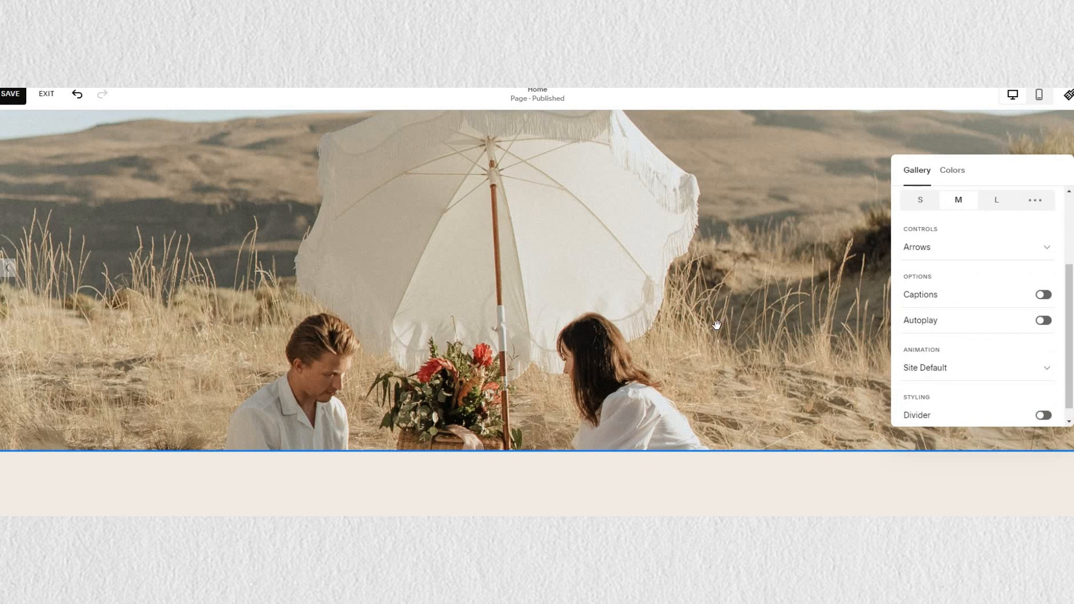
scroll(499, 238, "up", 1)
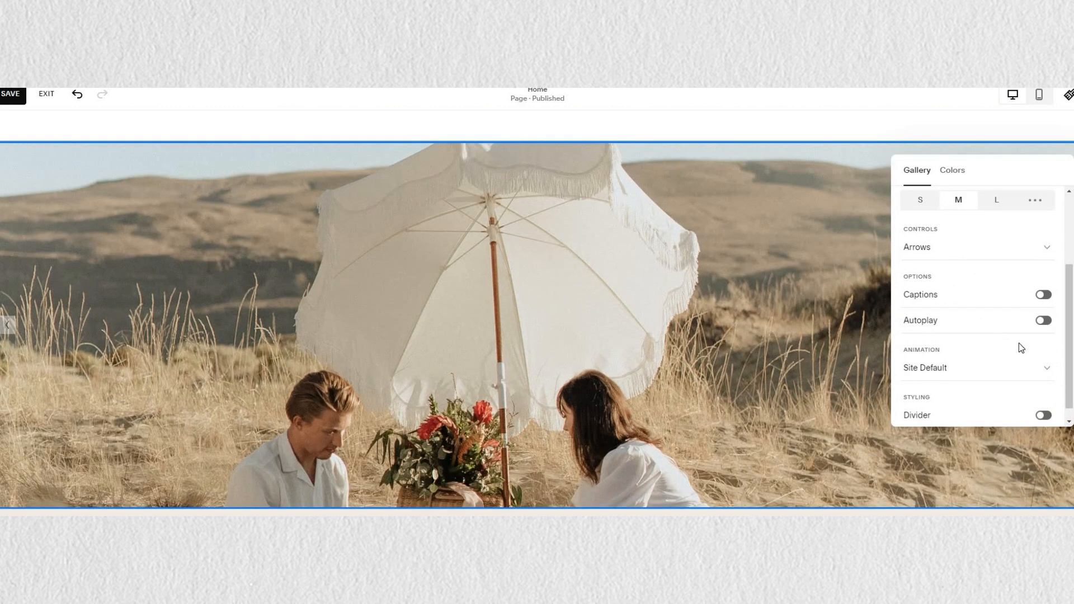
scroll(1041, 316, "down", 1)
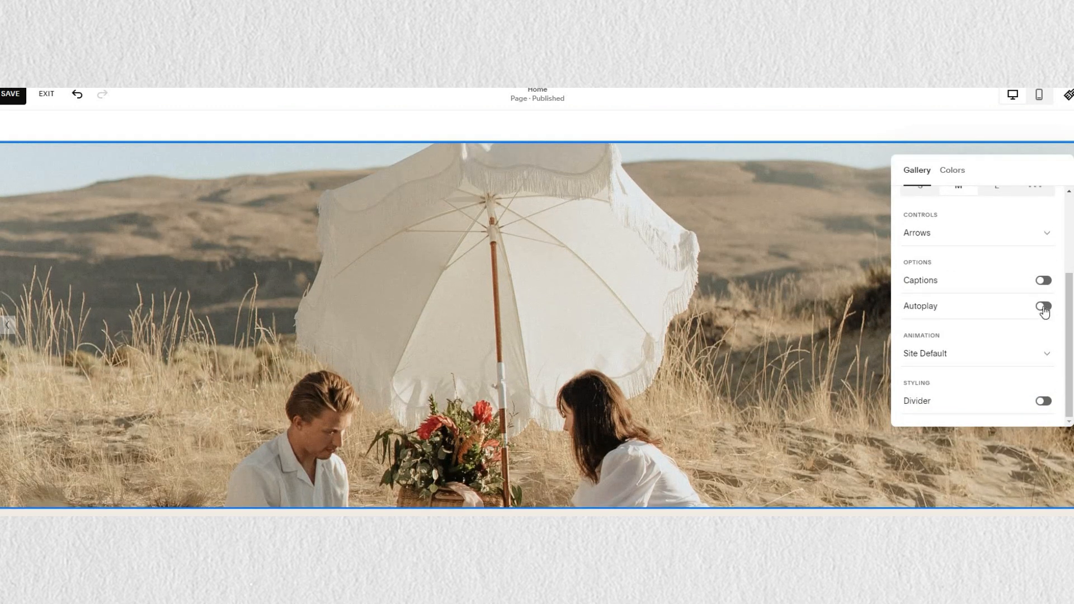
left_click(1043, 307)
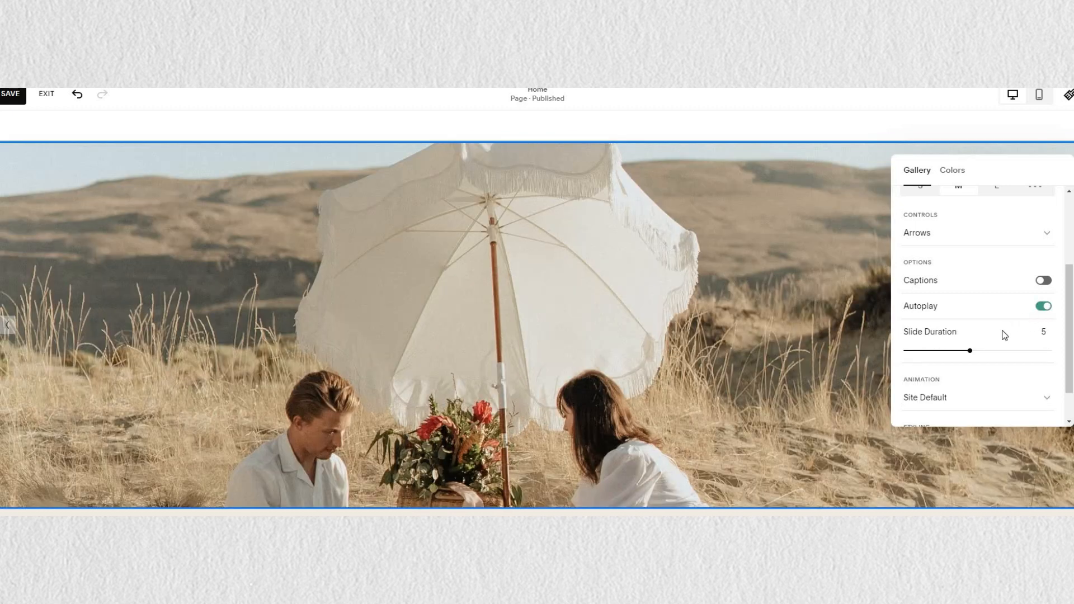
left_click_drag(969, 350, 927, 350)
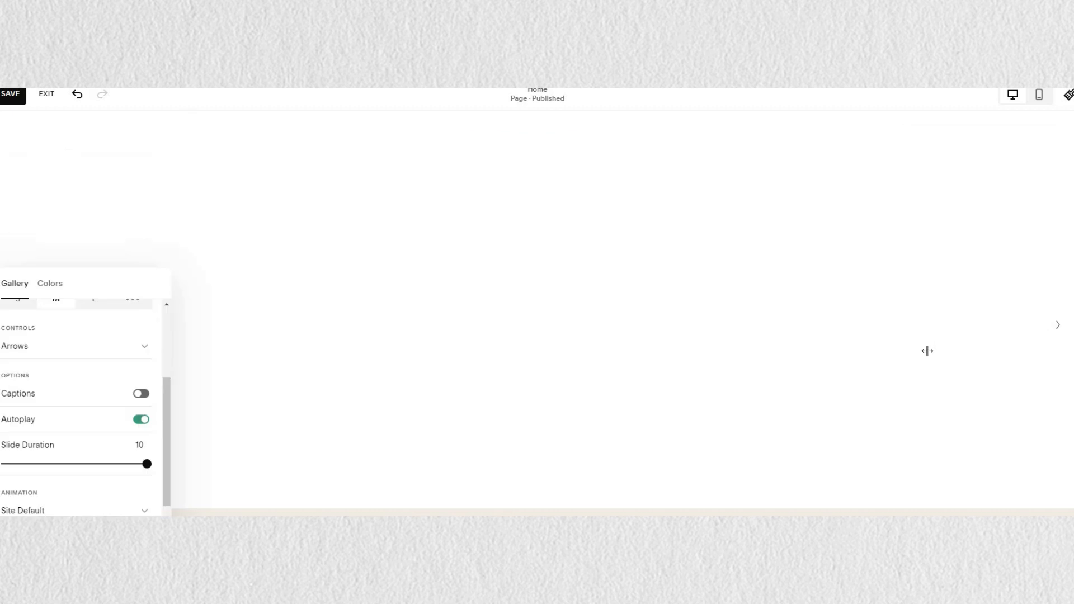
left_click_drag(97, 154, 991, 188)
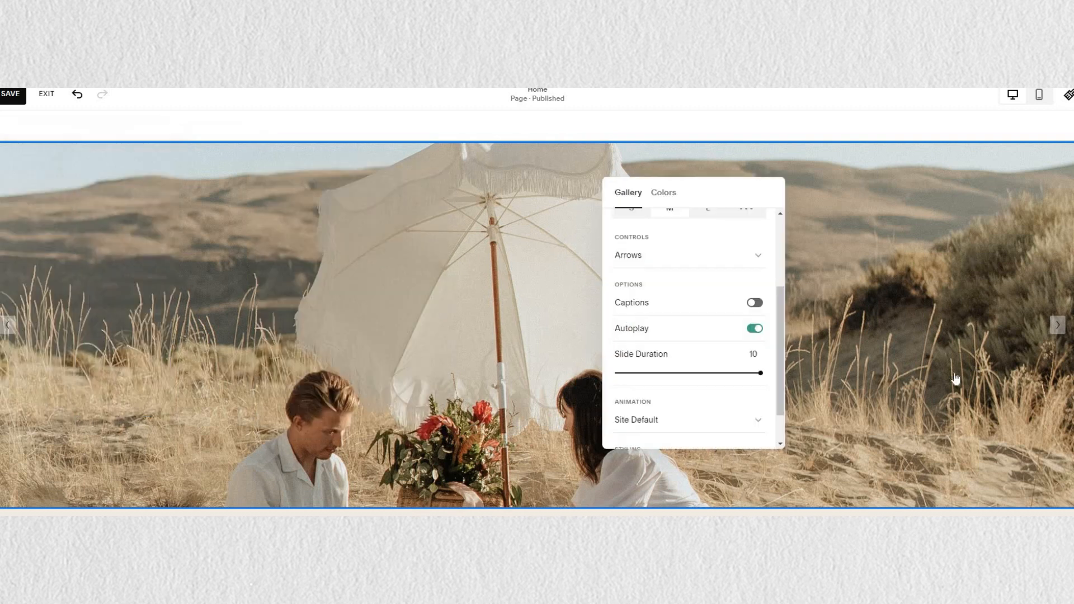
left_click(893, 377)
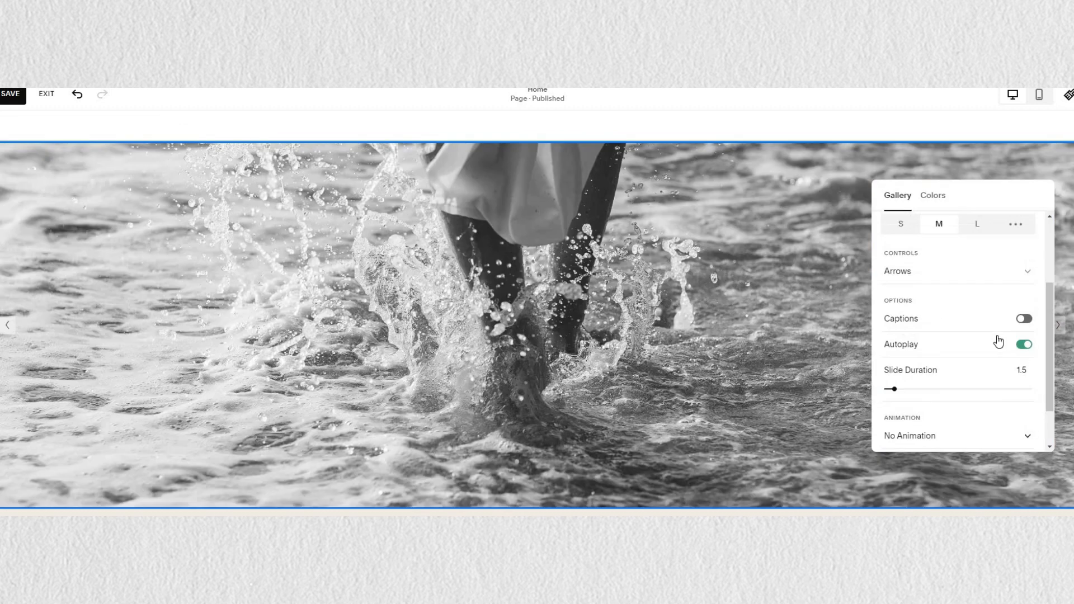
Set the slideshow's navigation controls to Bullets.
scroll(995, 340, "up", 2)
left_click(994, 336)
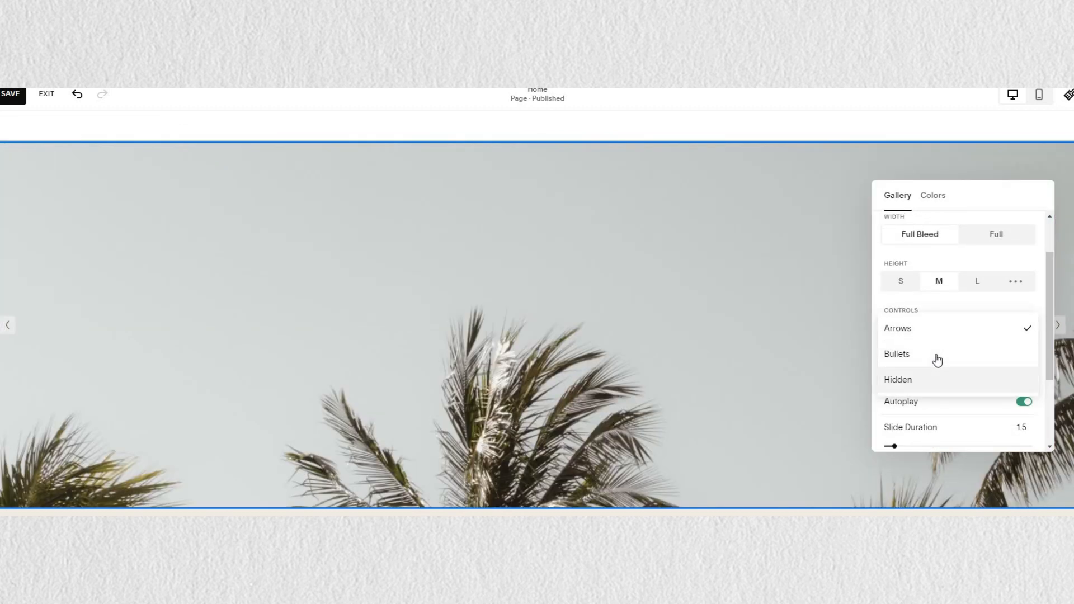
left_click(935, 354)
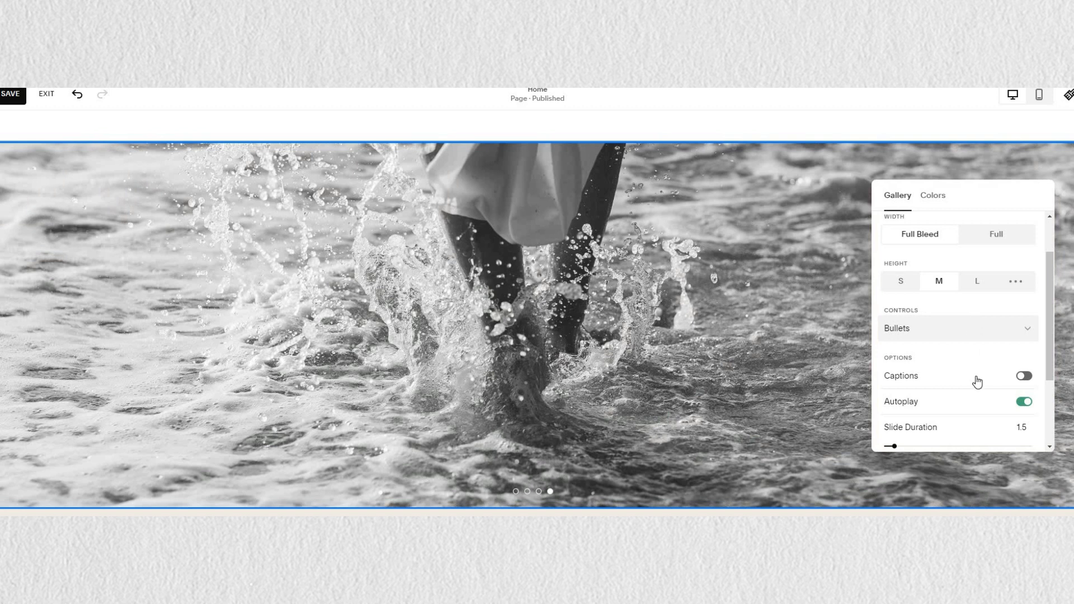
scroll(976, 380, "up", 1)
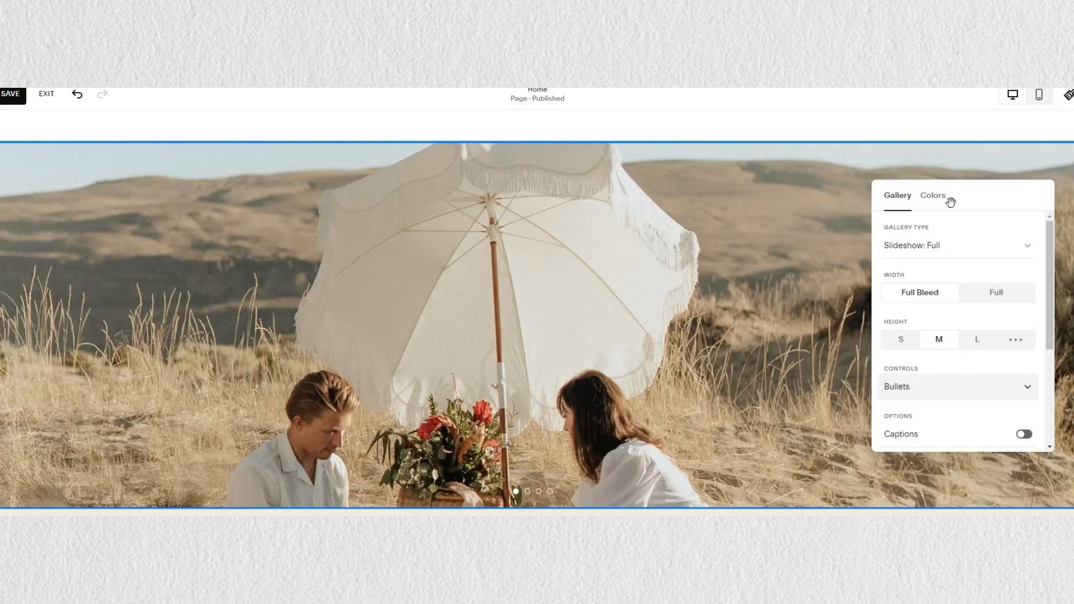